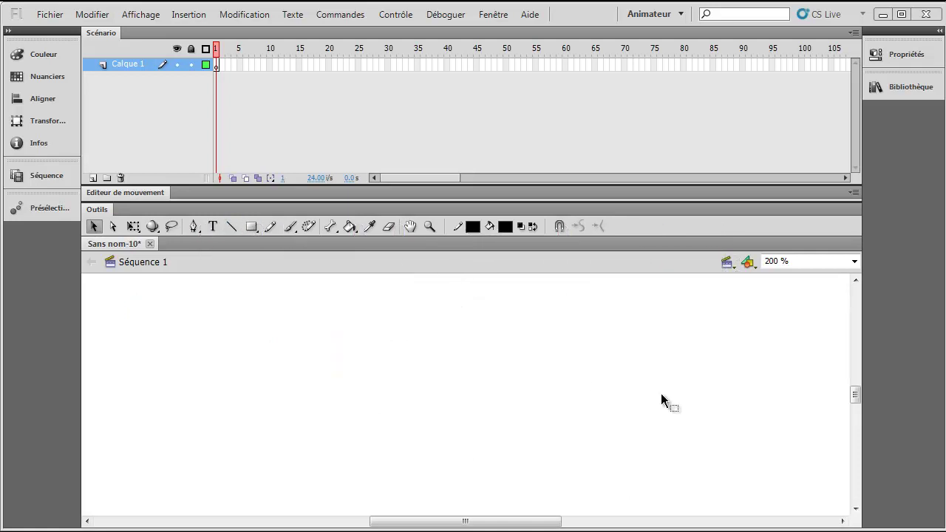
Step: Draw the upper lash's base line and bend its left part into an upward curve
{"action": "left_click", "coordinate": [231, 227]}
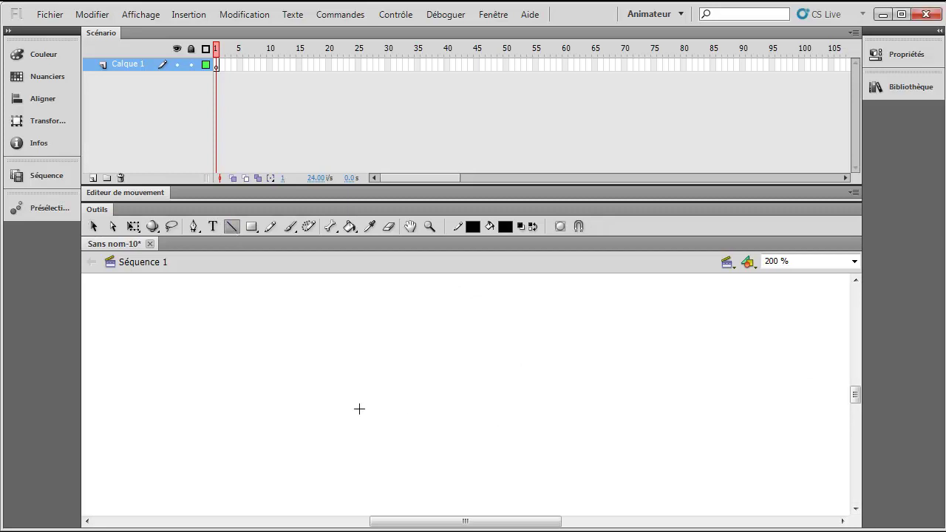
{"action": "mouse_move", "coordinate": [329, 395]}
{"action": "left_mouse_down"}
{"action": "mouse_move", "coordinate": [428, 367]}
{"action": "mouse_move", "coordinate": [397, 352]}
{"action": "mouse_move", "coordinate": [378, 360]}
{"action": "mouse_move", "coordinate": [507, 394]}
{"action": "mouse_move", "coordinate": [483, 391]}
{"action": "left_mouse_up"}
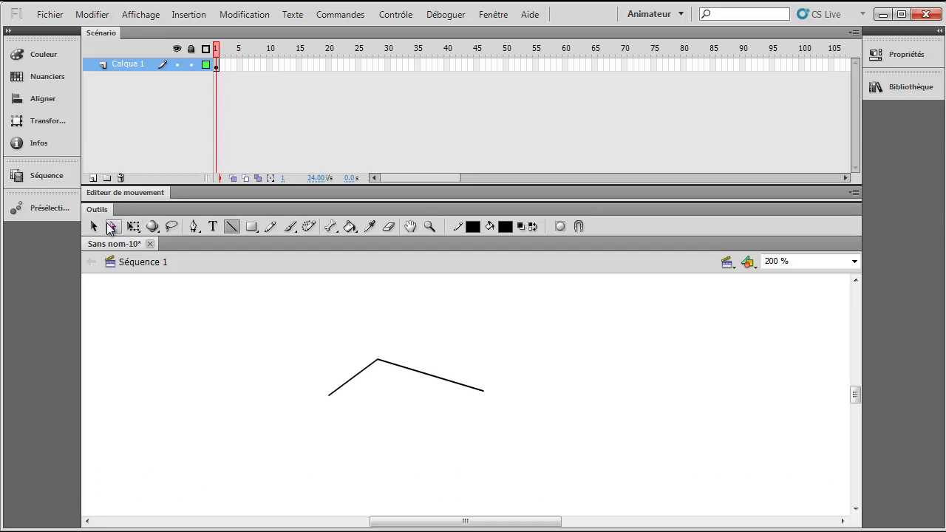
{"action": "left_click", "coordinate": [93, 226]}
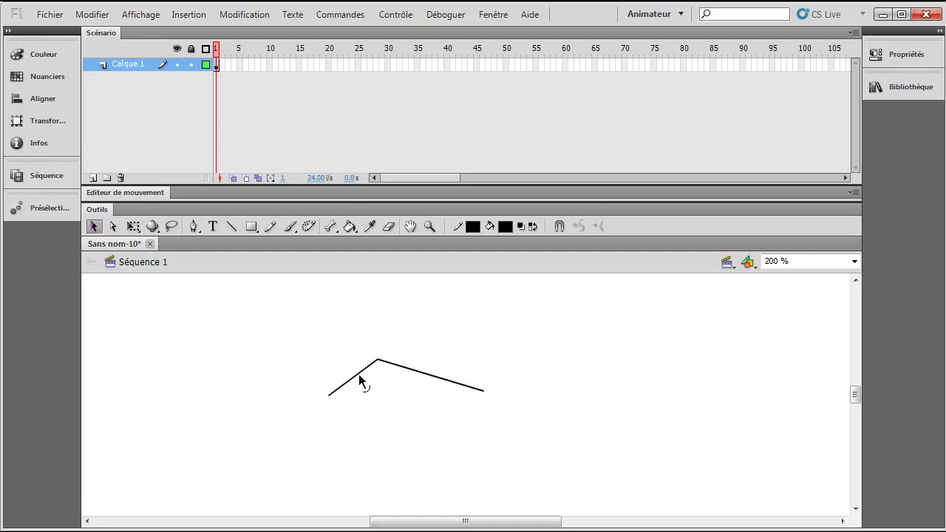
{"action": "left_click_drag", "start_coordinate": [360, 380], "coordinate": [379, 352]}
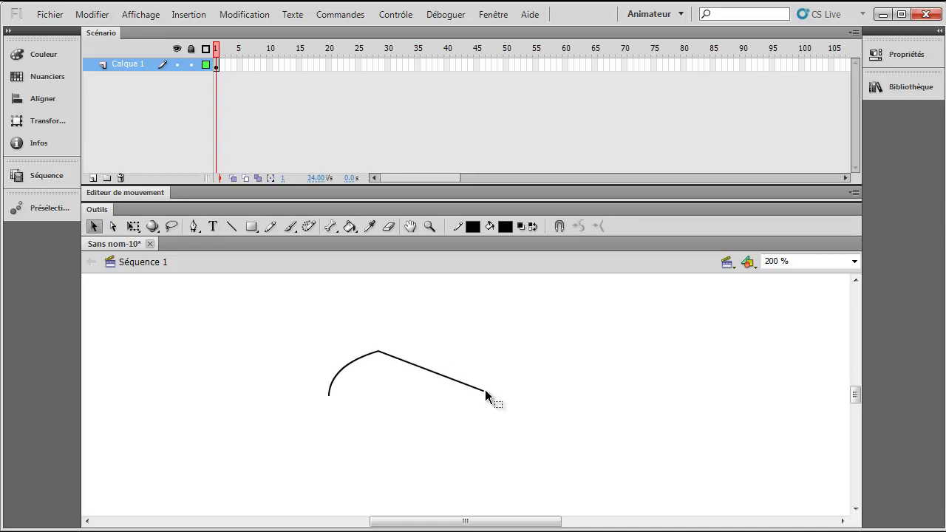
{"action": "left_click_drag", "start_coordinate": [485, 391], "coordinate": [447, 383]}
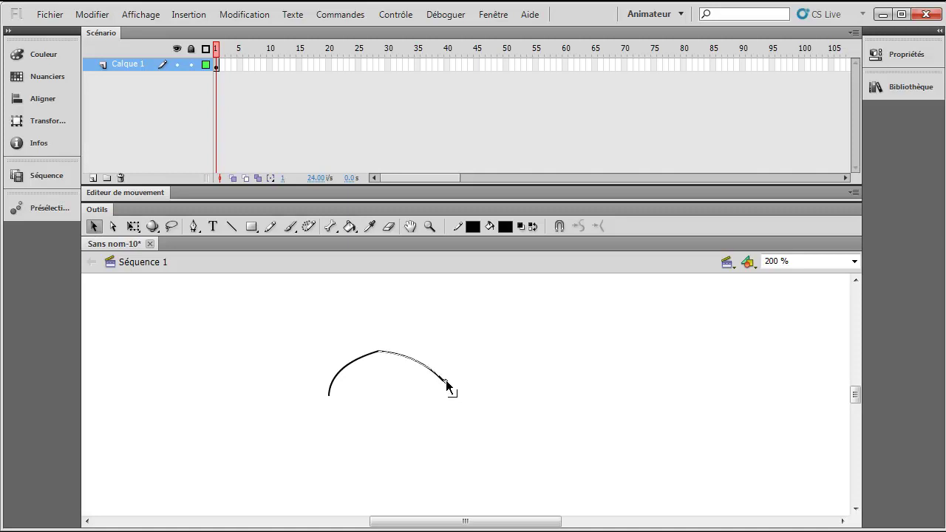
Step: Close the arc with a bottom line bent into a crescent, then fill it solid black
{"action": "left_click", "coordinate": [229, 227]}
{"action": "left_click_drag", "start_coordinate": [330, 395], "coordinate": [437, 382]}
{"action": "left_click", "coordinate": [94, 226]}
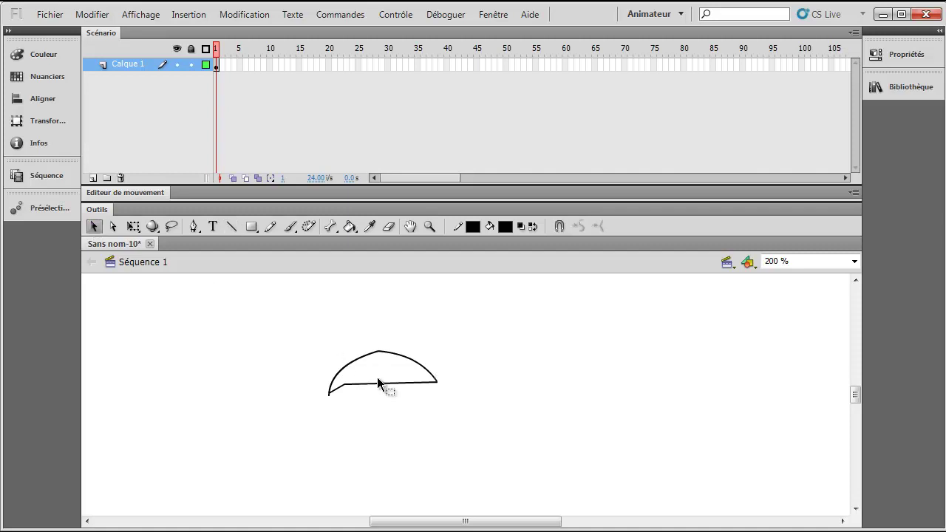
{"action": "left_click_drag", "start_coordinate": [377, 383], "coordinate": [331, 398]}
{"action": "left_click", "coordinate": [351, 227]}
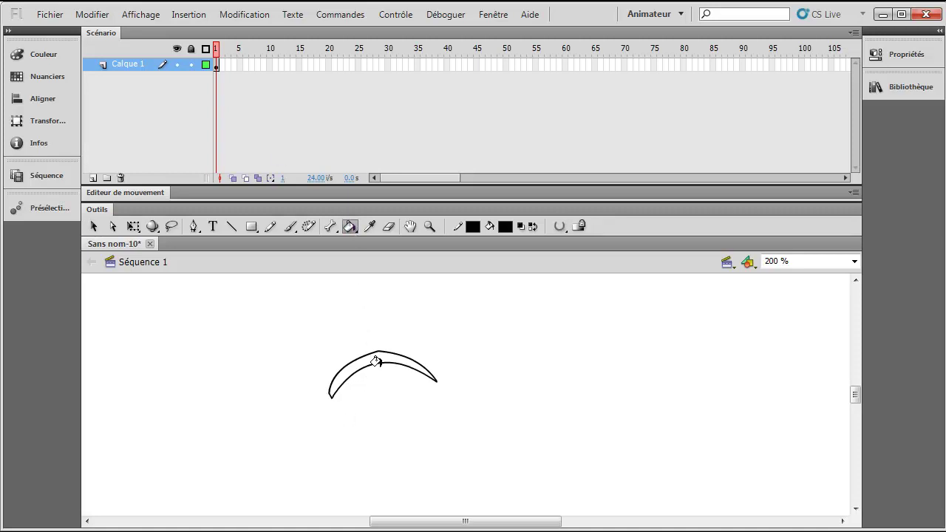
{"action": "left_click", "coordinate": [375, 357]}
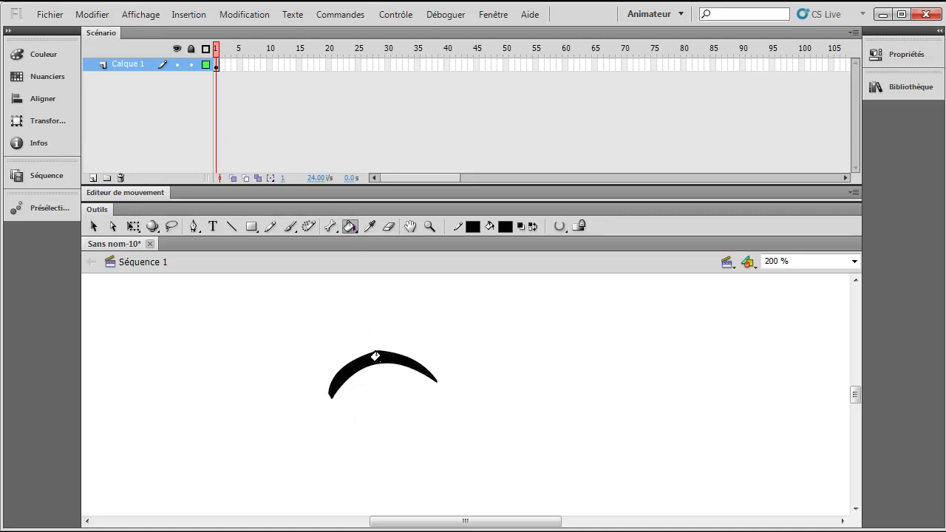
Step: Draw small lower-lash lines below the crescent and bend their bottom into a V
{"action": "left_click", "coordinate": [94, 226]}
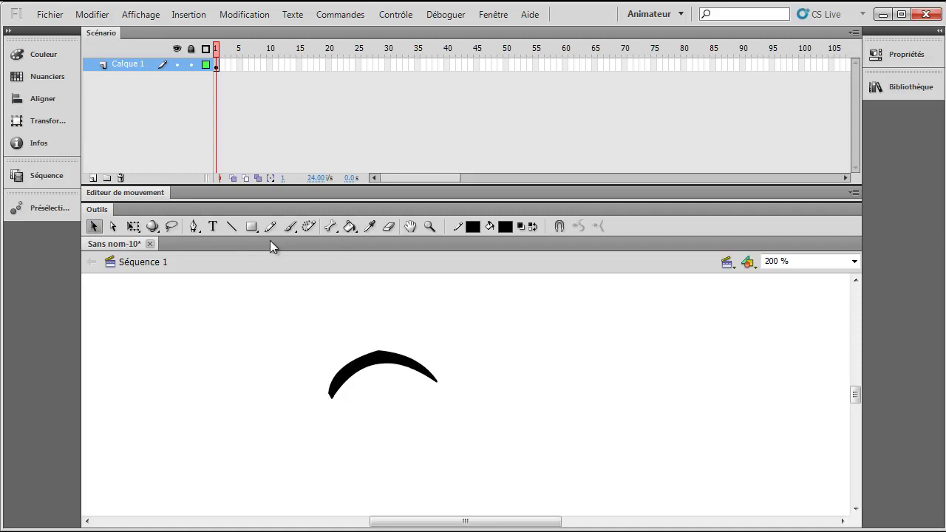
{"action": "left_click", "coordinate": [231, 227]}
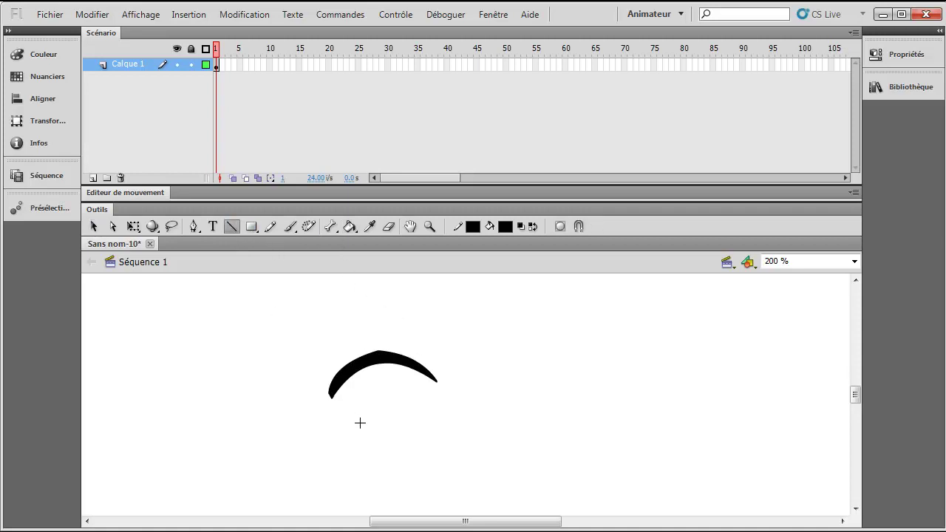
{"action": "mouse_move", "coordinate": [361, 423]}
{"action": "left_mouse_down"}
{"action": "mouse_move", "coordinate": [376, 436]}
{"action": "mouse_move", "coordinate": [409, 431]}
{"action": "mouse_move", "coordinate": [354, 425]}
{"action": "mouse_move", "coordinate": [376, 431]}
{"action": "mouse_move", "coordinate": [363, 424]}
{"action": "left_mouse_up"}
{"action": "left_click", "coordinate": [93, 226]}
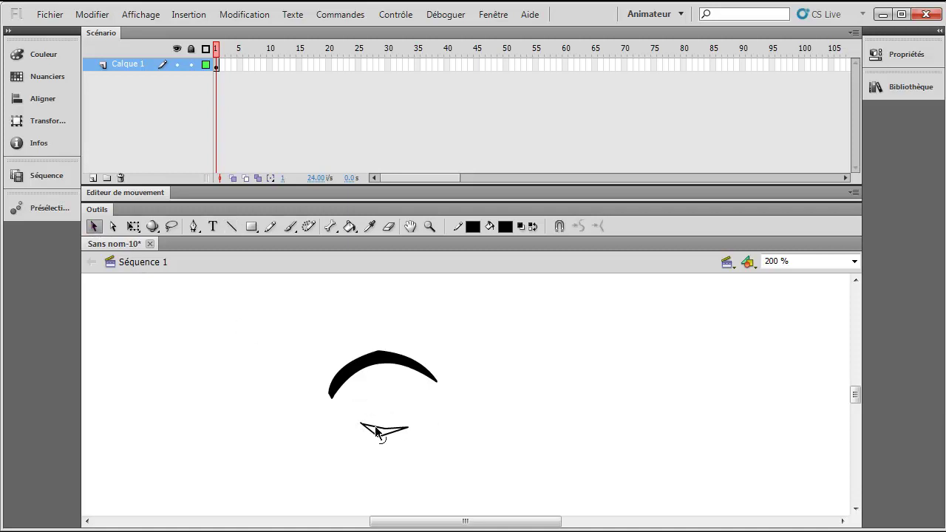
{"action": "left_click_drag", "start_coordinate": [377, 432], "coordinate": [405, 430]}
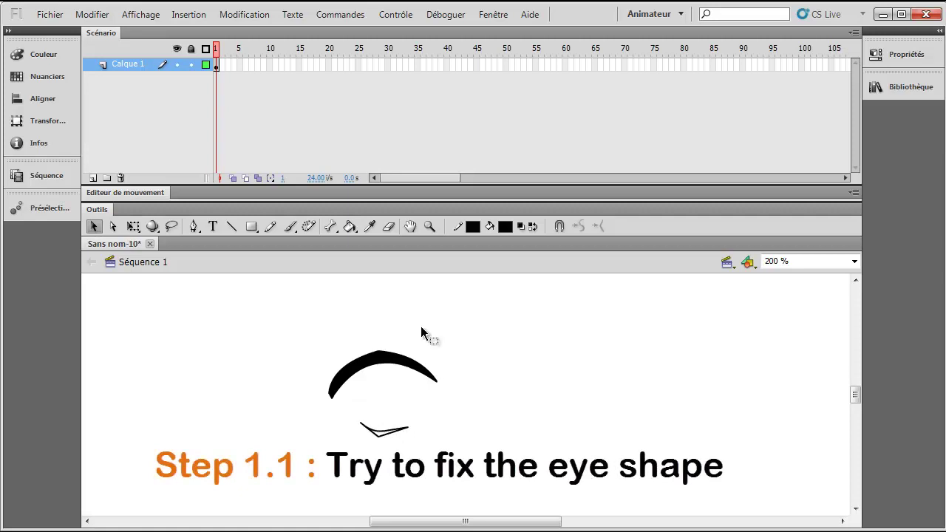
Step: Shift the upper lash's peak left, reshape its tips, and fill the lower V black
{"action": "left_click_drag", "start_coordinate": [379, 352], "coordinate": [362, 354]}
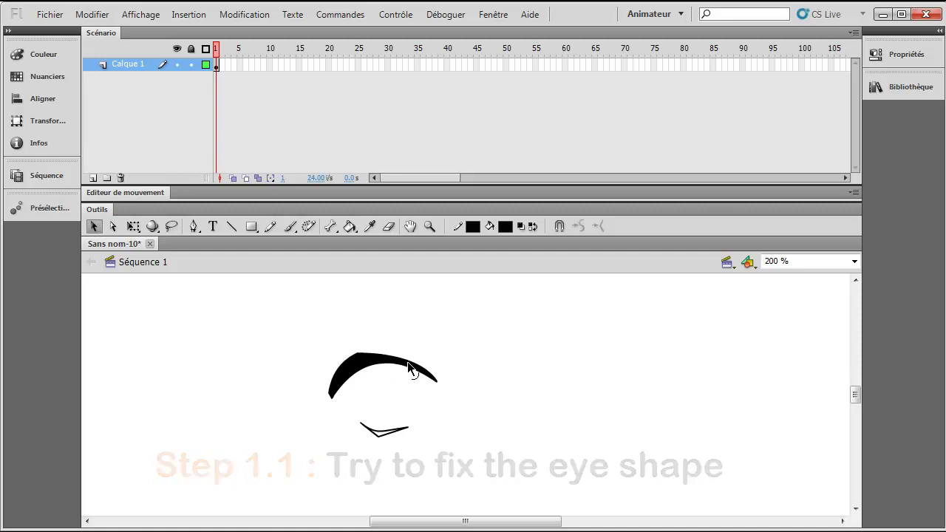
{"action": "left_click_drag", "start_coordinate": [412, 369], "coordinate": [411, 362]}
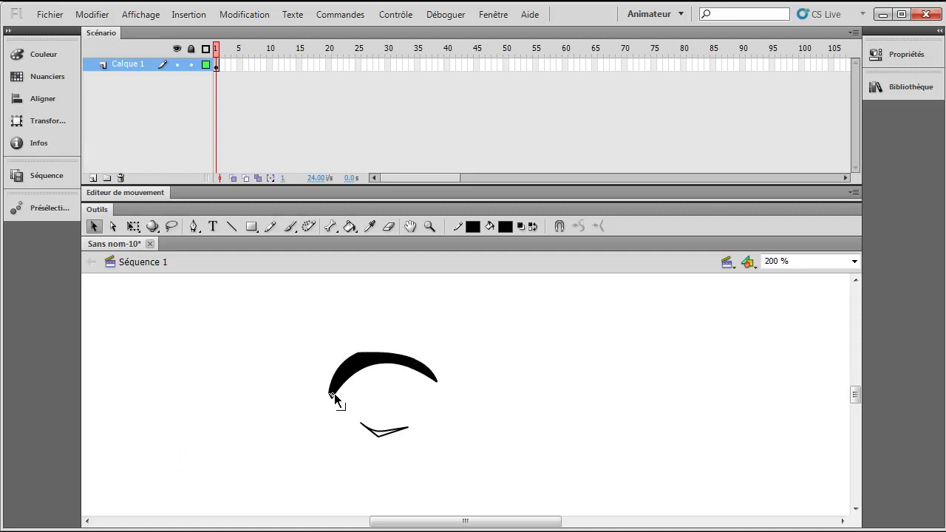
{"action": "mouse_move", "coordinate": [334, 394]}
{"action": "left_mouse_down"}
{"action": "mouse_move", "coordinate": [342, 397]}
{"action": "mouse_move", "coordinate": [336, 405]}
{"action": "mouse_move", "coordinate": [343, 392]}
{"action": "mouse_move", "coordinate": [335, 384]}
{"action": "left_mouse_up"}
{"action": "left_click", "coordinate": [351, 226]}
{"action": "left_click", "coordinate": [378, 431]}
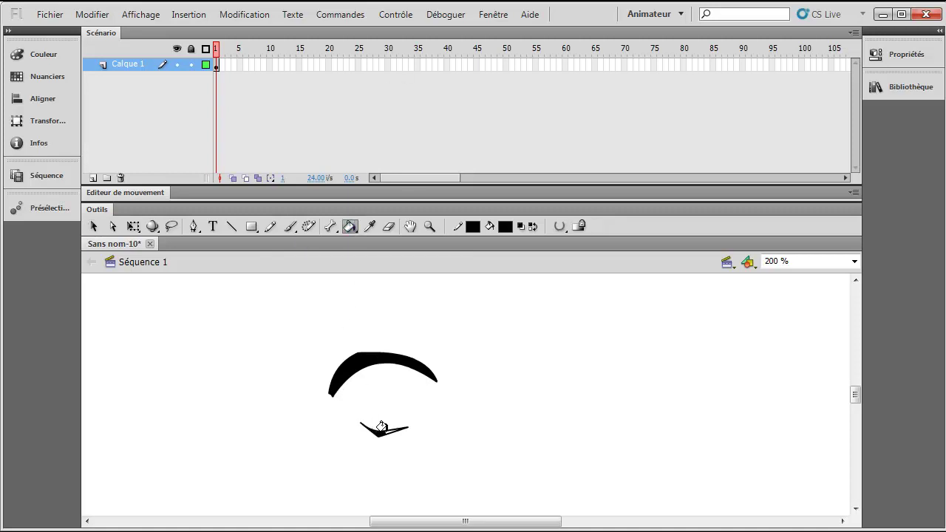
Step: Thin the upper lash's right tip and refine its top-left edge, undoing one reshape
{"action": "key", "text": "v"}
{"action": "mouse_move", "coordinate": [436, 381]}
{"action": "left_mouse_down"}
{"action": "mouse_move", "coordinate": [432, 388]}
{"action": "mouse_move", "coordinate": [427, 372]}
{"action": "left_mouse_up"}
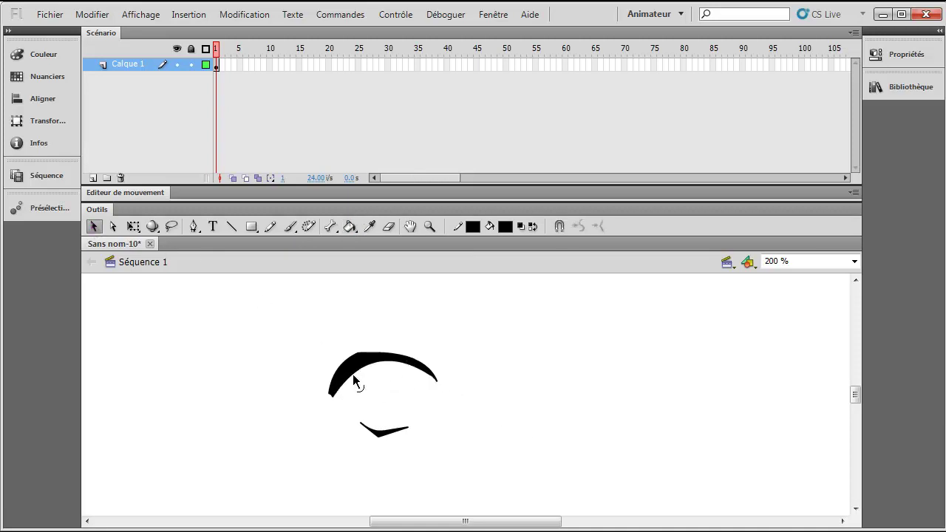
{"action": "left_click_drag", "start_coordinate": [354, 376], "coordinate": [349, 385]}
{"action": "key", "text": "ctrl+z"}
{"action": "left_click_drag", "start_coordinate": [357, 354], "coordinate": [360, 351]}
Step: Connect the lower lash tips to the crescent tips on both sides and curve both side lines
{"action": "mouse_move", "coordinate": [501, 472]}
{"action": "left_mouse_down"}
{"action": "mouse_move", "coordinate": [226, 270]}
{"action": "mouse_move", "coordinate": [411, 397]}
{"action": "mouse_move", "coordinate": [237, 318]}
{"action": "mouse_move", "coordinate": [408, 392]}
{"action": "left_mouse_up"}
{"action": "left_click", "coordinate": [231, 227]}
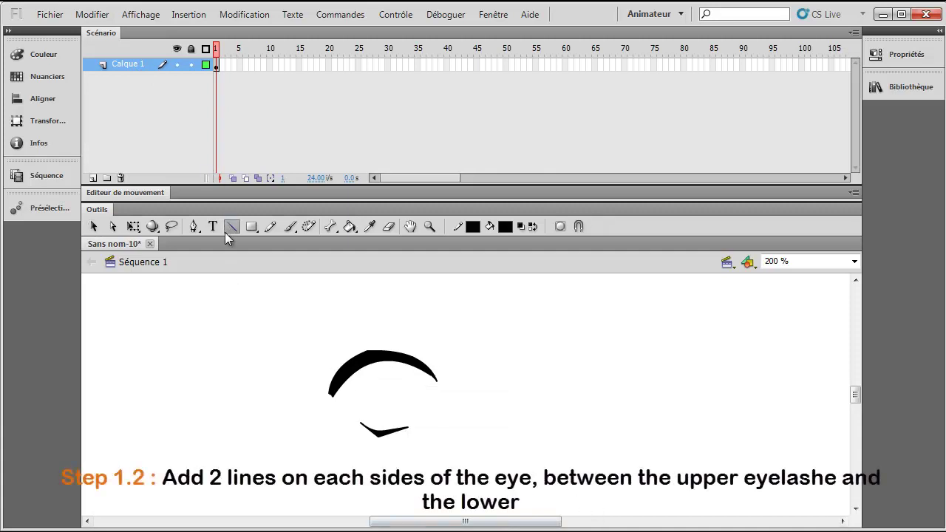
{"action": "left_click_drag", "start_coordinate": [407, 427], "coordinate": [436, 377]}
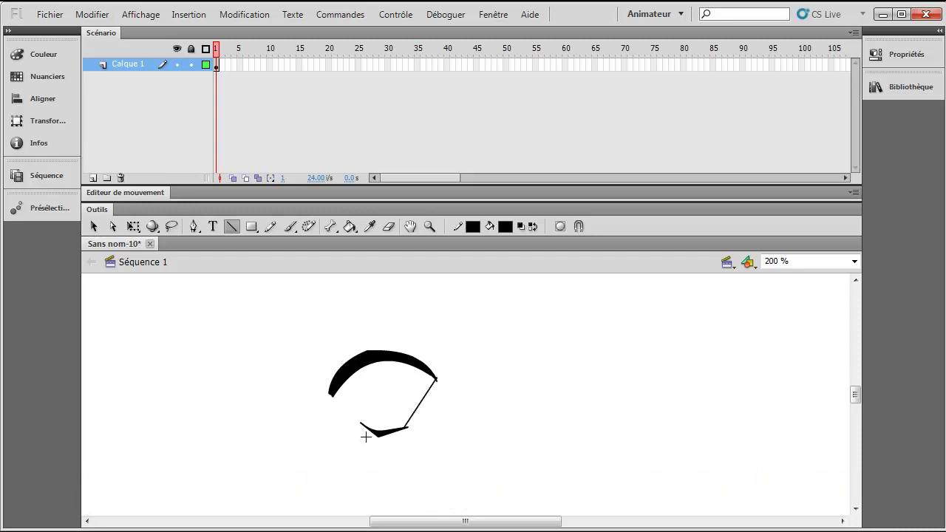
{"action": "left_click_drag", "start_coordinate": [361, 424], "coordinate": [330, 393]}
{"action": "left_click", "coordinate": [94, 226]}
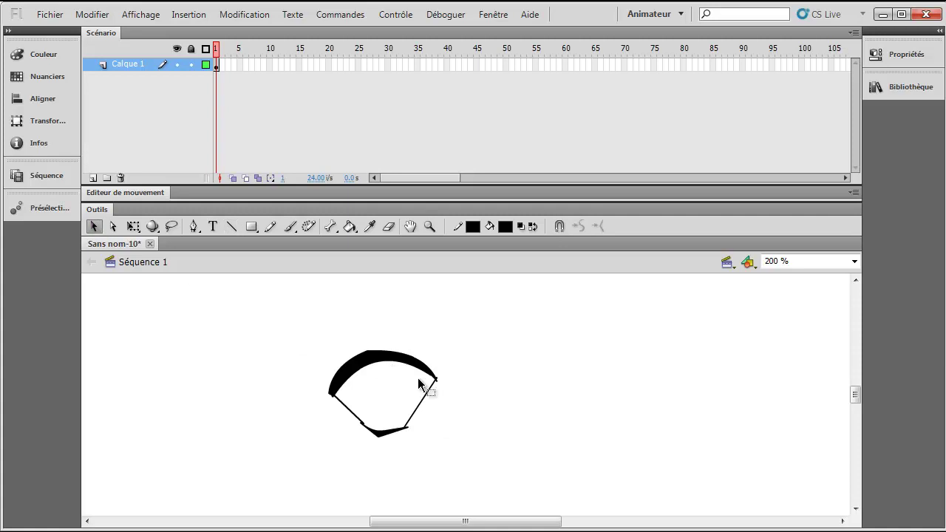
{"action": "mouse_move", "coordinate": [434, 378]}
{"action": "left_mouse_down"}
{"action": "mouse_move", "coordinate": [429, 404]}
{"action": "mouse_move", "coordinate": [431, 379]}
{"action": "left_mouse_up"}
{"action": "left_click_drag", "start_coordinate": [368, 422], "coordinate": [361, 426]}
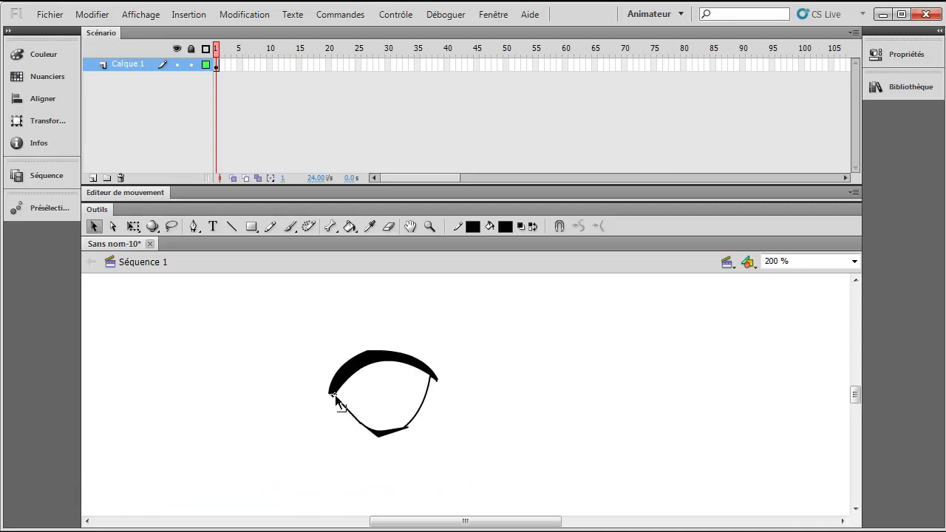
{"action": "mouse_move", "coordinate": [333, 400]}
{"action": "left_mouse_down"}
{"action": "mouse_move", "coordinate": [347, 405]}
{"action": "mouse_move", "coordinate": [334, 399]}
{"action": "left_mouse_up"}
Step: Set the fill colour to white and fill the eye's interior with it
{"action": "left_click", "coordinate": [389, 393]}
{"action": "left_click", "coordinate": [505, 226]}
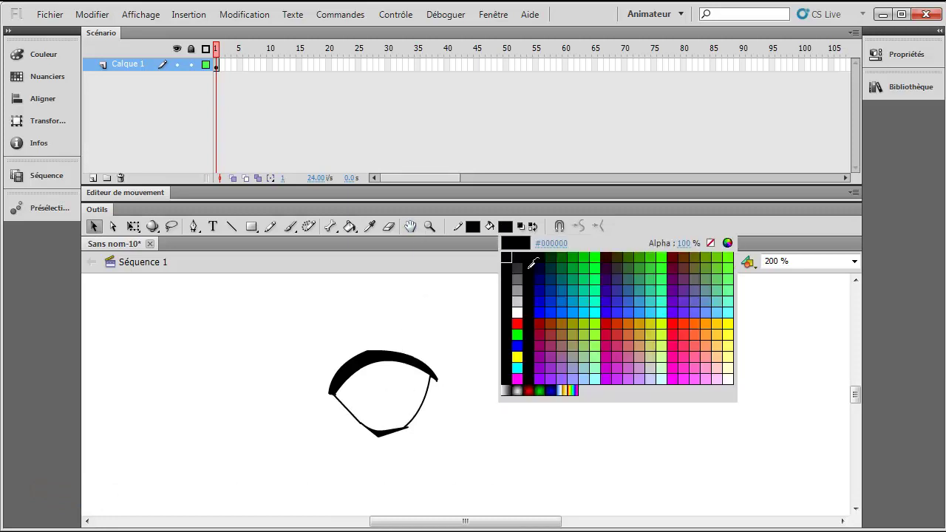
{"action": "left_click", "coordinate": [507, 311]}
{"action": "left_click", "coordinate": [350, 226]}
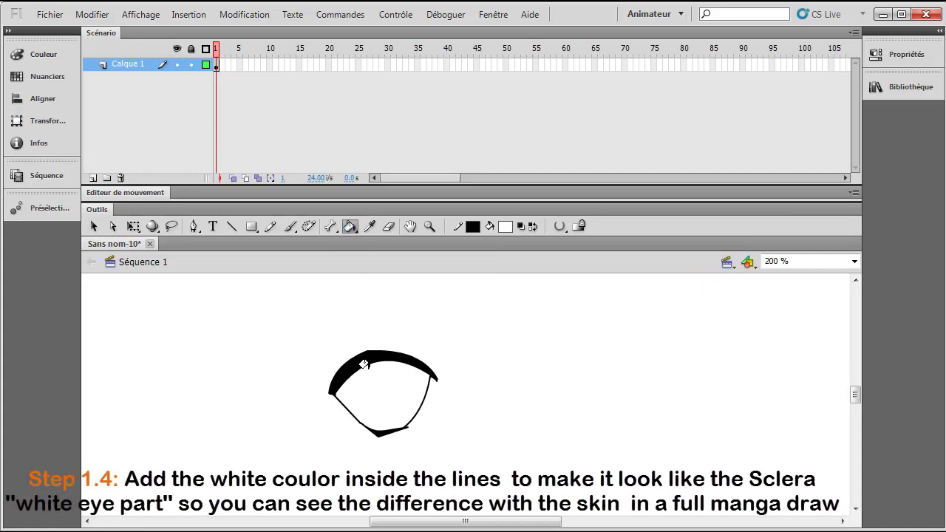
{"action": "left_click", "coordinate": [502, 229]}
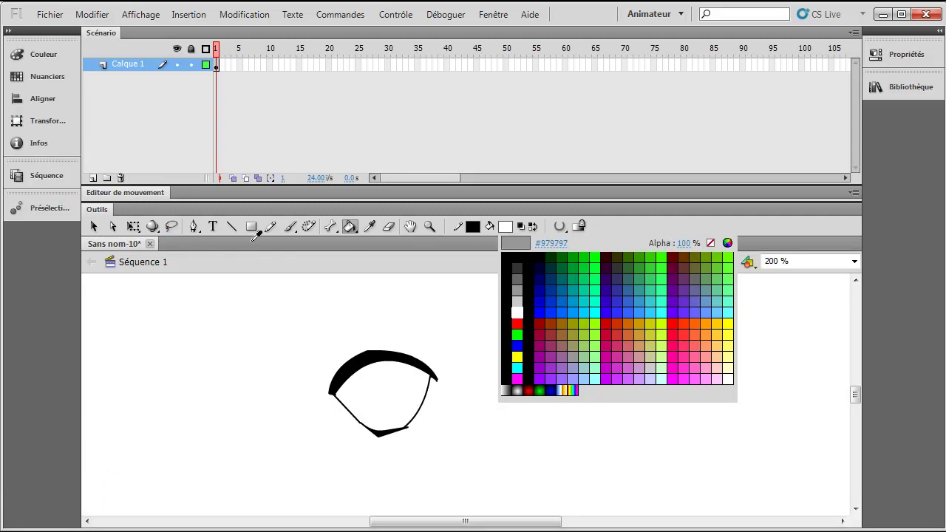
Step: Delete the left and right side outline strokes around the white interior
{"action": "left_click", "coordinate": [93, 227]}
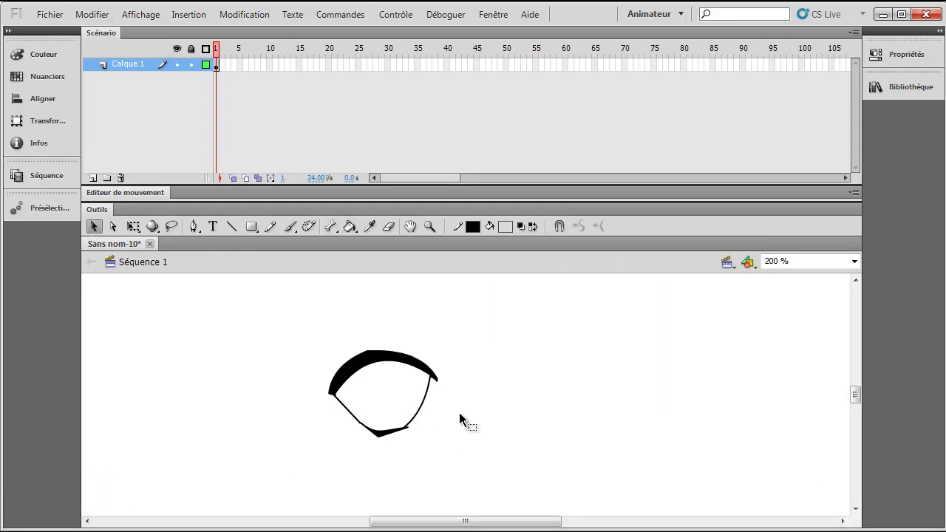
{"action": "left_click", "coordinate": [353, 419]}
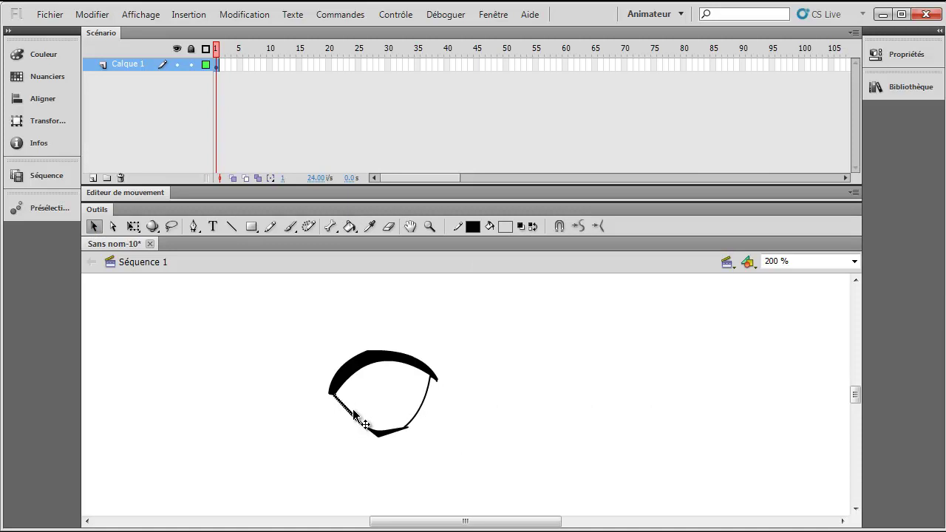
{"action": "key", "text": "Delete"}
{"action": "left_click", "coordinate": [419, 416]}
{"action": "key", "text": "Delete"}
{"action": "left_click", "coordinate": [407, 406]}
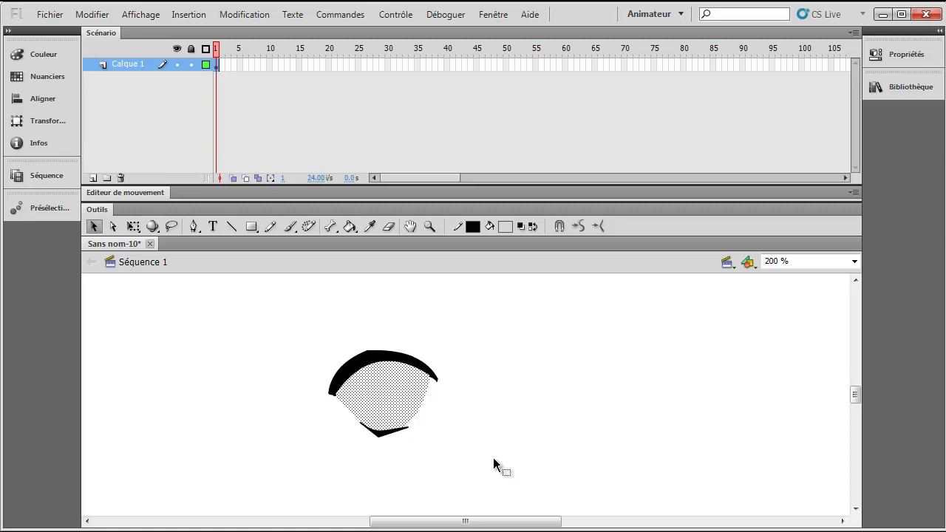
{"action": "left_click_drag", "start_coordinate": [501, 474], "coordinate": [260, 322]}
{"action": "key", "text": "Delete"}
{"action": "key", "text": "ctrl+z"}
{"action": "key", "text": "Delete"}
Step: Remove the stray stroke at the arc's right end and smooth the upper lash's top edge
{"action": "left_click_drag", "start_coordinate": [430, 376], "coordinate": [434, 378]}
{"action": "key", "text": "ctrl+z"}
{"action": "key", "text": "ctrl+y"}
{"action": "key", "text": "ctrl+y"}
{"action": "key", "text": "ctrl+z"}
{"action": "left_click_drag", "start_coordinate": [367, 350], "coordinate": [360, 355]}
Step: Add two new layers to the timeline and move Calque 1 to the top
{"action": "left_click", "coordinate": [385, 400]}
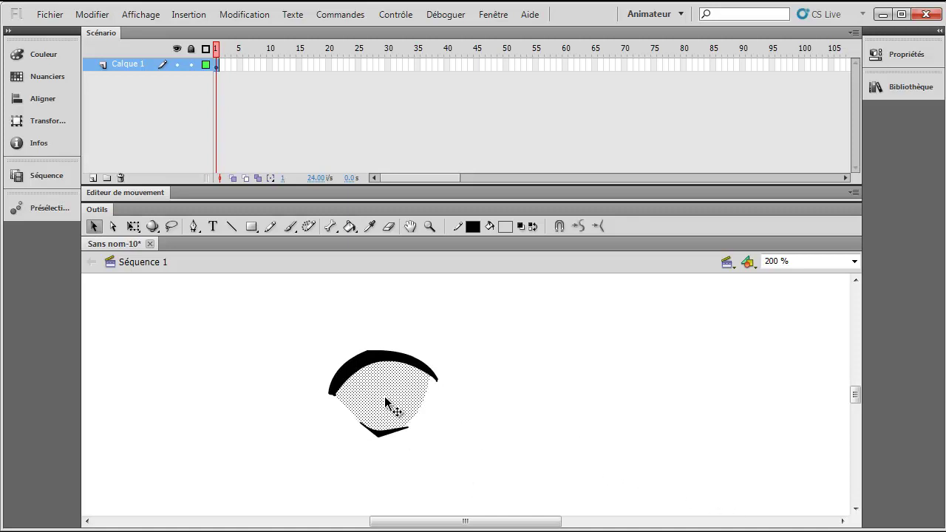
{"action": "left_click", "coordinate": [93, 178]}
{"action": "left_click", "coordinate": [93, 179]}
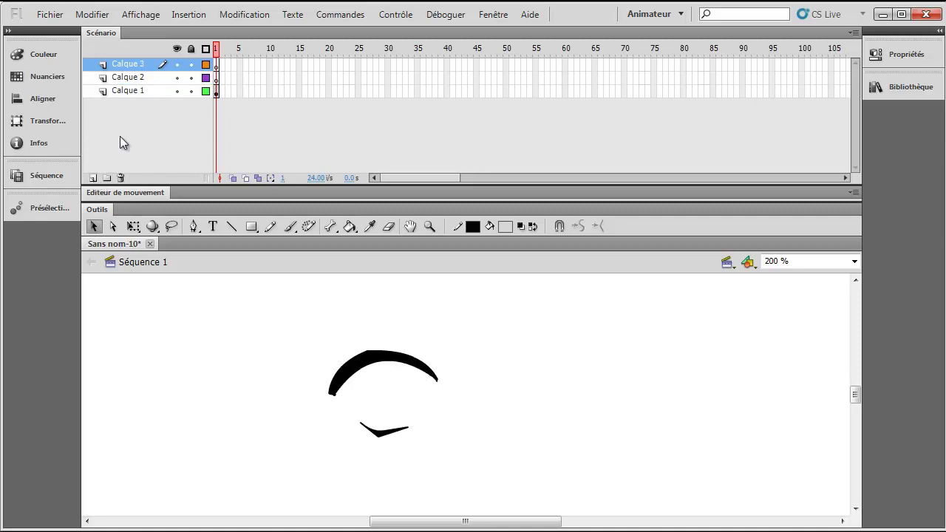
{"action": "left_click_drag", "start_coordinate": [135, 90], "coordinate": [134, 60]}
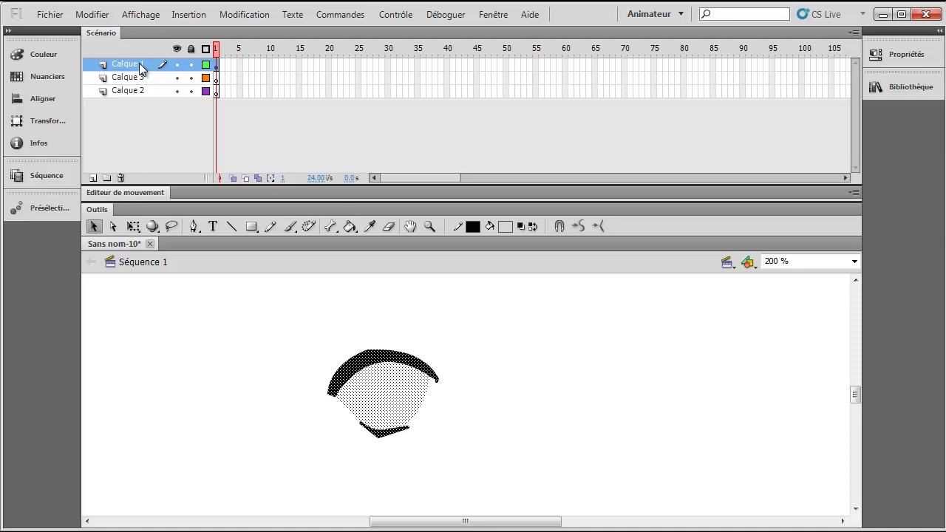
Step: Rename the Calque 1 layer to 'Eyeslashes'
{"action": "double_click", "coordinate": [141, 67]}
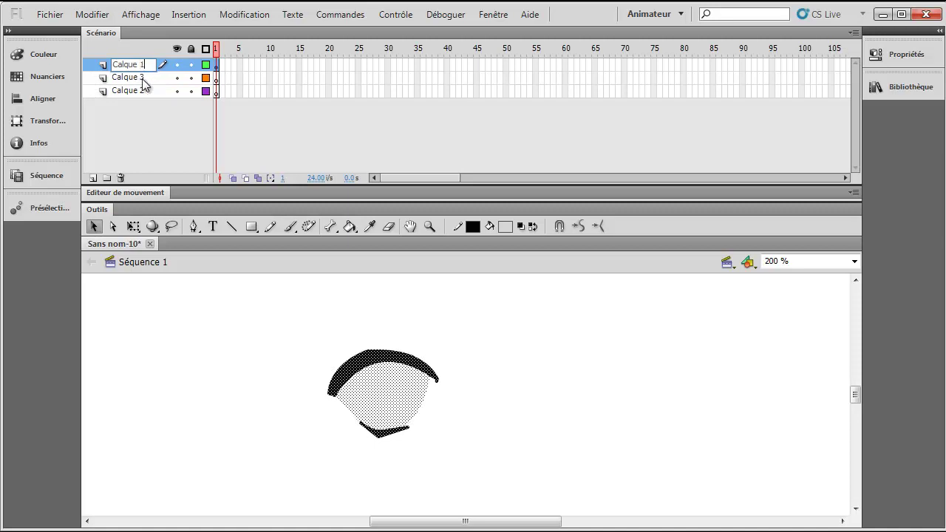
{"action": "left_click", "coordinate": [147, 77]}
{"action": "left_click", "coordinate": [144, 66]}
{"action": "double_click", "coordinate": [143, 65]}
{"action": "left_click_drag", "start_coordinate": [144, 65], "coordinate": [104, 64]}
{"action": "left_click", "coordinate": [217, 292]}
{"action": "left_click", "coordinate": [144, 65]}
{"action": "double_click", "coordinate": [143, 63]}
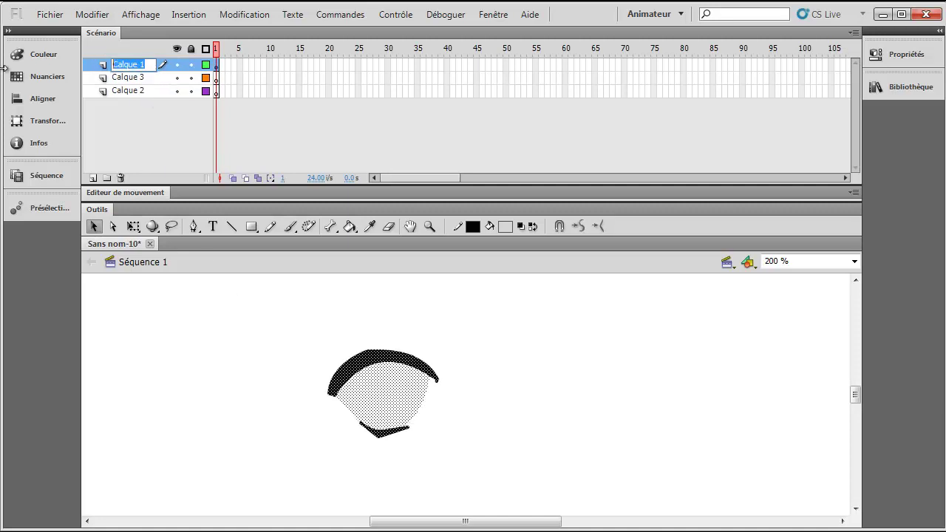
{"action": "key", "text": "BackSpace"}
{"action": "type", "text": "Eyeslashe"}
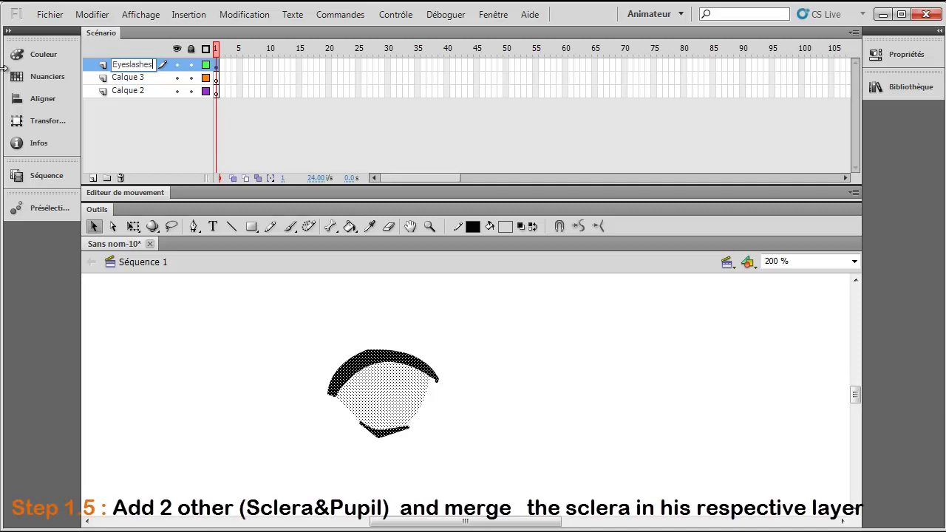
{"action": "type", "text": "s"}
Step: Rename Calque 3 to 'pupils' and Calque 2 to 'white'
{"action": "double_click", "coordinate": [148, 78]}
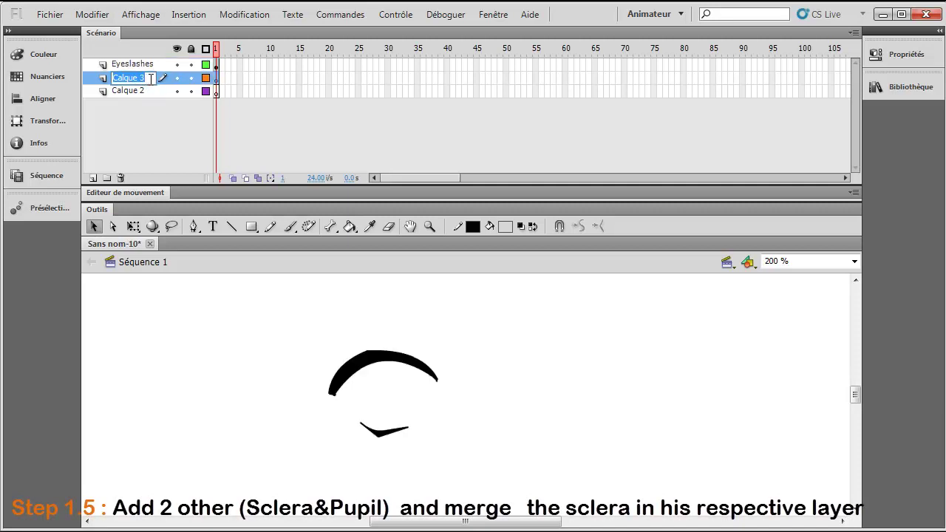
{"action": "key", "text": "BackSpace"}
{"action": "type", "text": "pupils"}
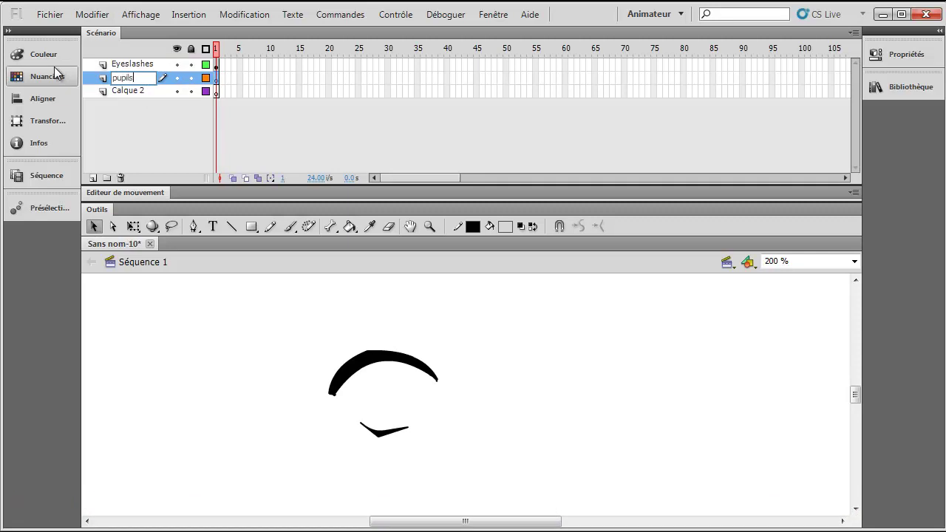
{"action": "double_click", "coordinate": [139, 92]}
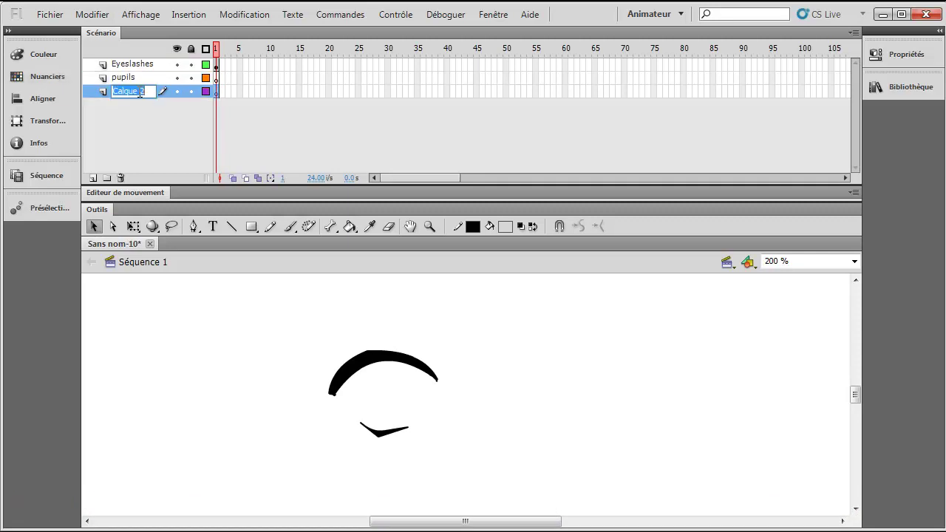
{"action": "type", "text": "white"}
{"action": "key", "text": "Return"}
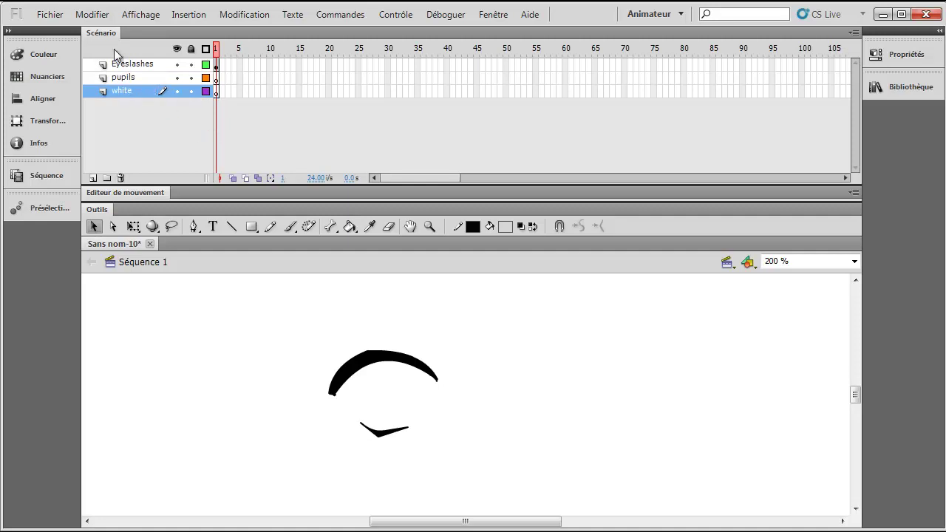
Step: Reorder the layers to white on top, then pupils, then Eyeslashes
{"action": "left_click_drag", "start_coordinate": [110, 71], "coordinate": [110, 68]}
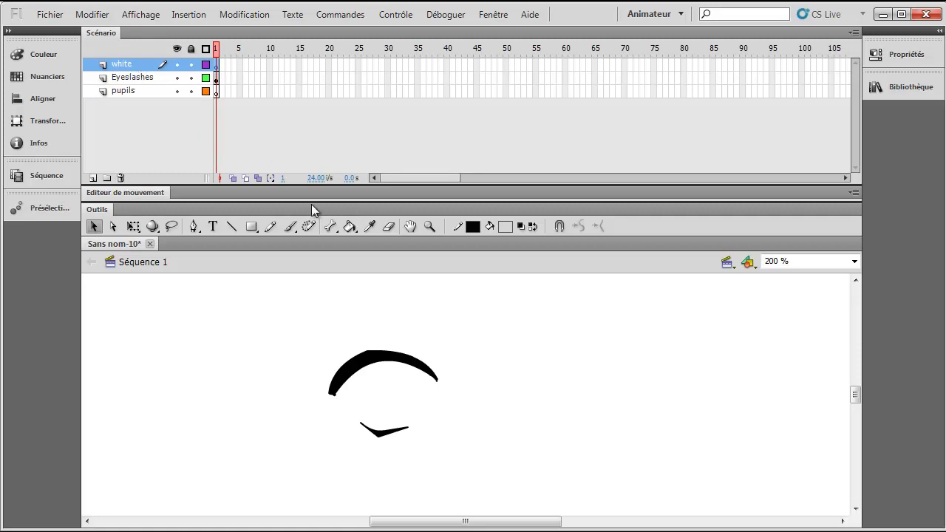
{"action": "left_click_drag", "start_coordinate": [127, 91], "coordinate": [130, 72]}
{"action": "double_click", "coordinate": [131, 65]}
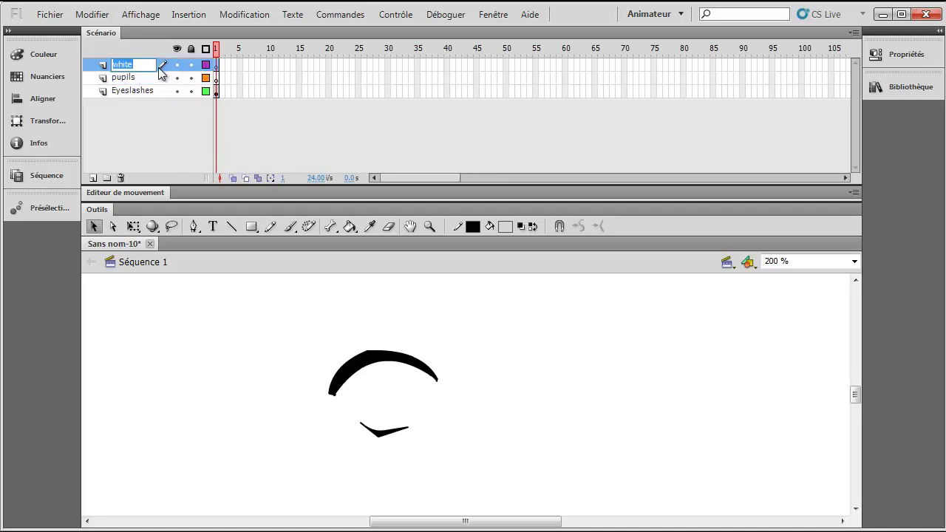
{"action": "left_click", "coordinate": [108, 65]}
{"action": "left_click", "coordinate": [133, 78]}
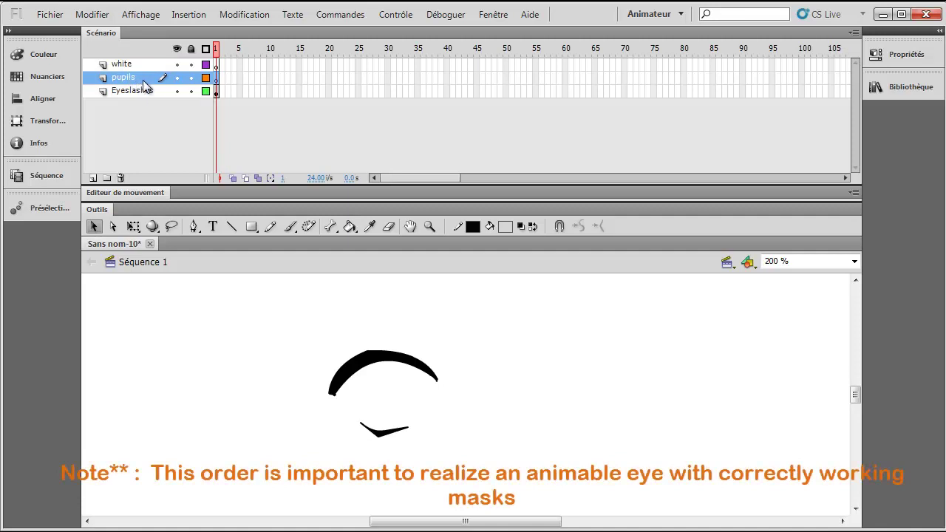
{"action": "left_click", "coordinate": [136, 90]}
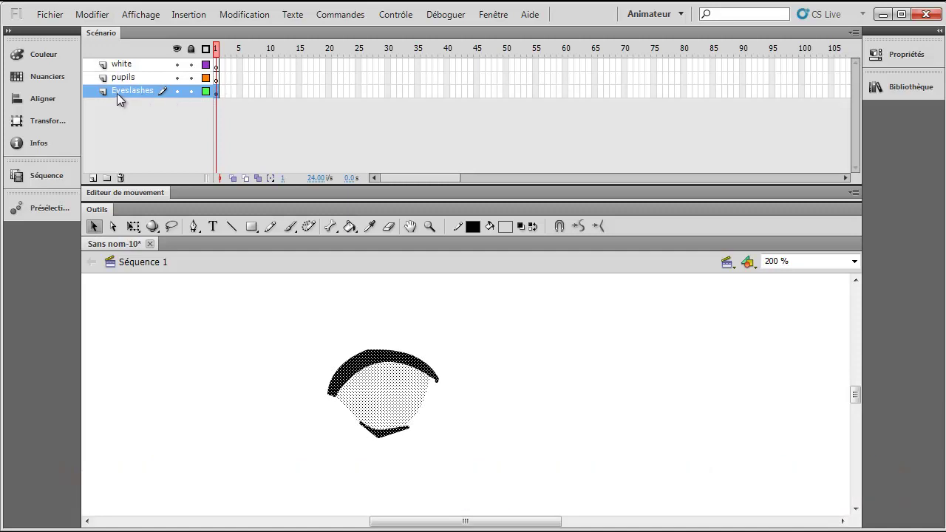
Step: Copy the eye's white fill and delete it from the Eyeslashes layer
{"action": "left_click", "coordinate": [456, 391]}
{"action": "left_click", "coordinate": [389, 390]}
{"action": "right_click", "coordinate": [389, 389]}
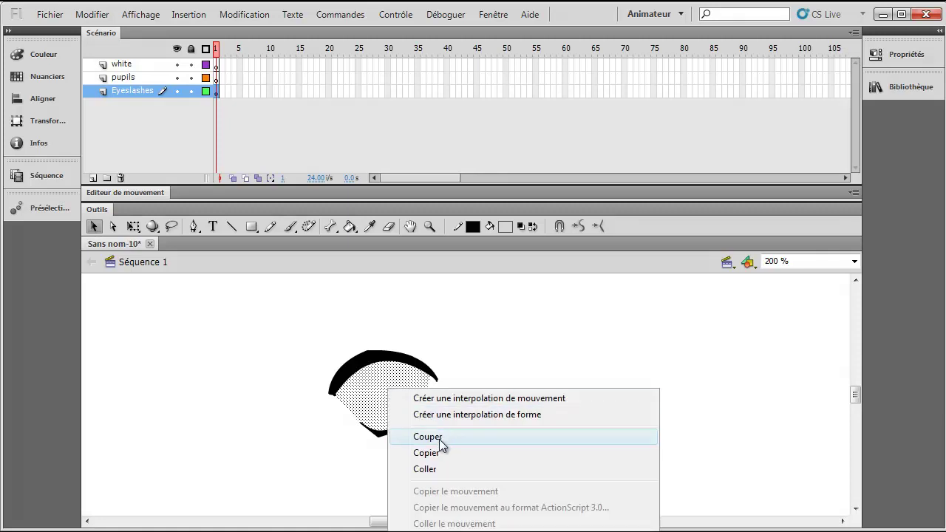
{"action": "left_click", "coordinate": [438, 454]}
{"action": "right_click", "coordinate": [387, 414]}
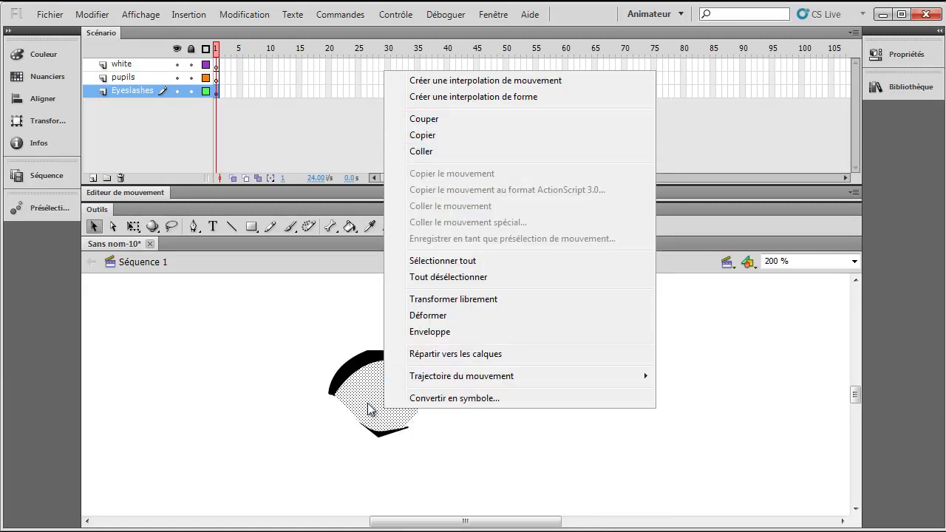
{"action": "left_click", "coordinate": [402, 417]}
{"action": "left_click", "coordinate": [401, 417]}
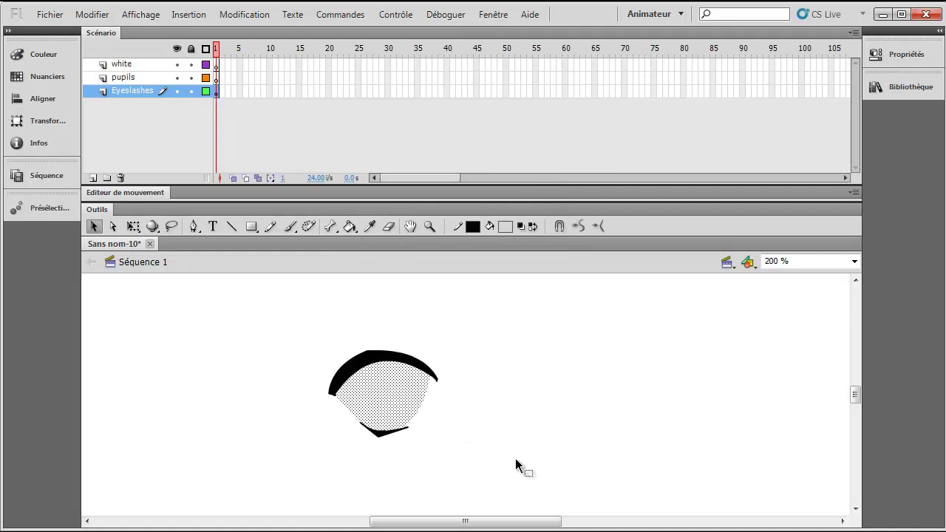
{"action": "key", "text": "Delete"}
Step: Paste the white fill in place on the white layer
{"action": "left_click", "coordinate": [159, 76]}
{"action": "left_click", "coordinate": [153, 65]}
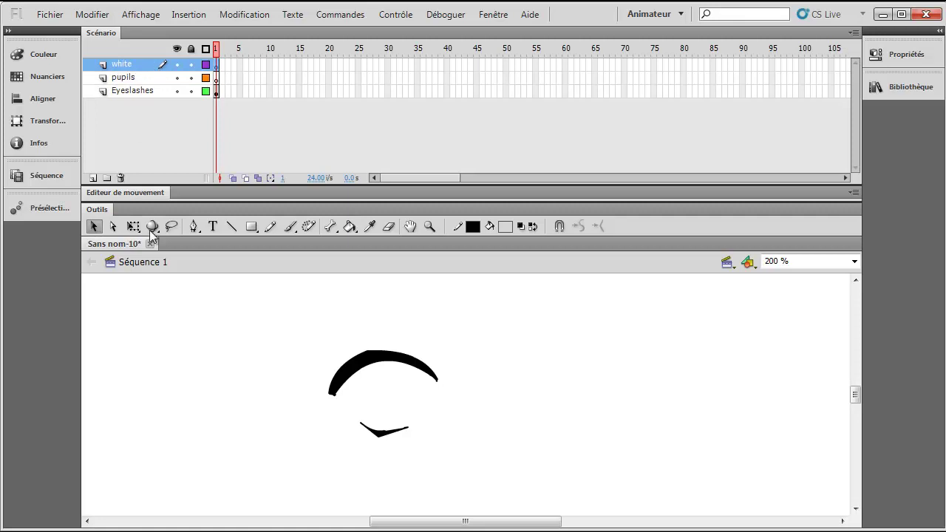
{"action": "right_click", "coordinate": [183, 306]}
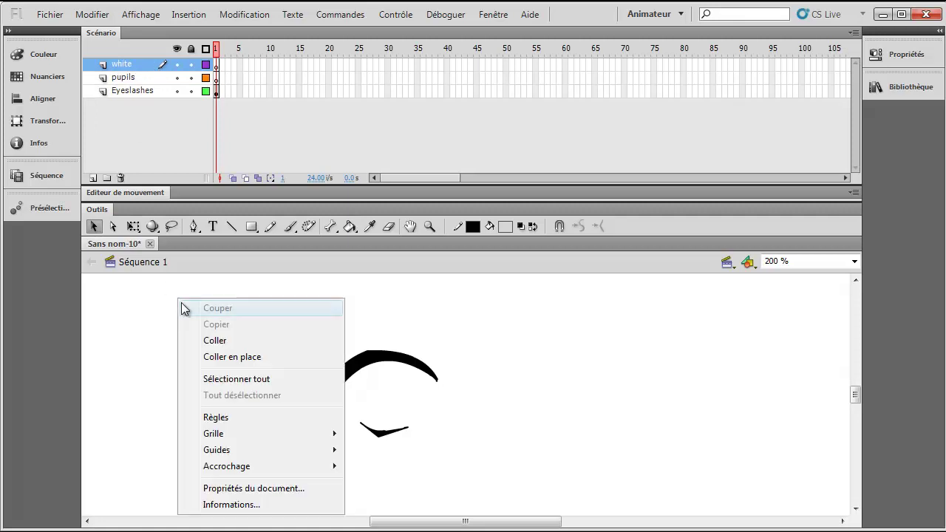
{"action": "left_click", "coordinate": [272, 359]}
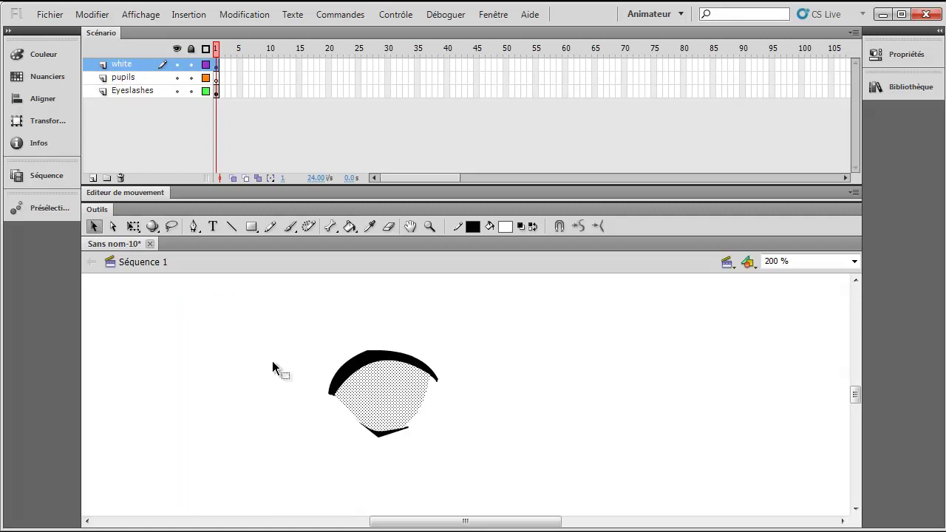
Step: Check which layer holds the white fill by selecting it from each layer
{"action": "double_click", "coordinate": [130, 78]}
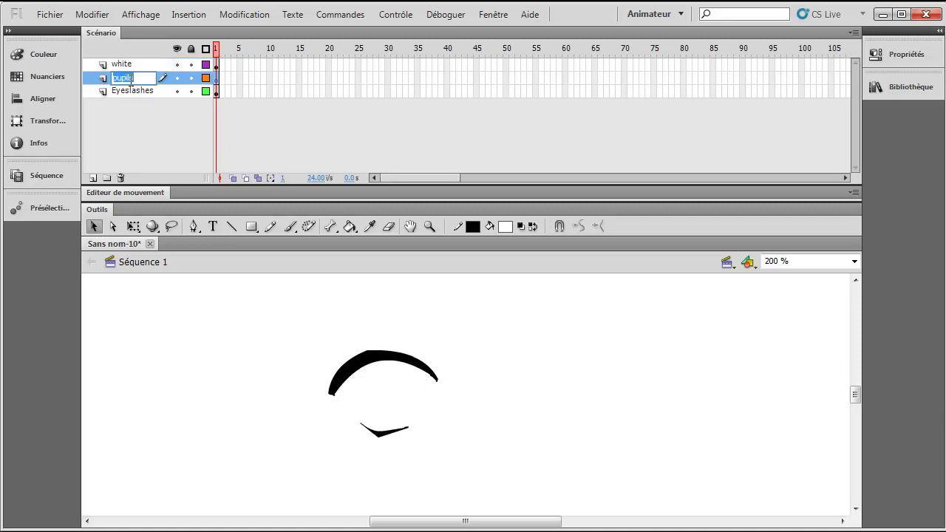
{"action": "left_click", "coordinate": [103, 81]}
{"action": "left_click", "coordinate": [132, 90]}
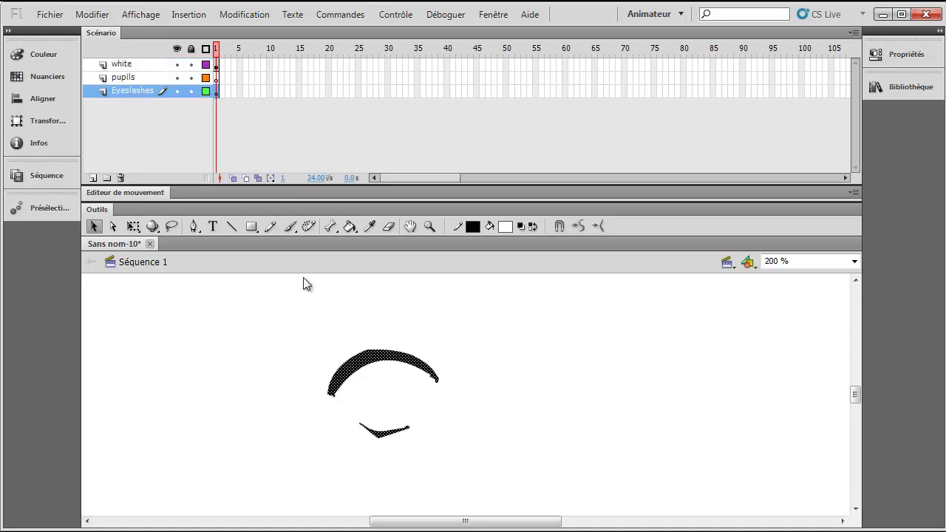
{"action": "left_click", "coordinate": [397, 389]}
{"action": "left_click", "coordinate": [491, 427]}
{"action": "left_click", "coordinate": [419, 405]}
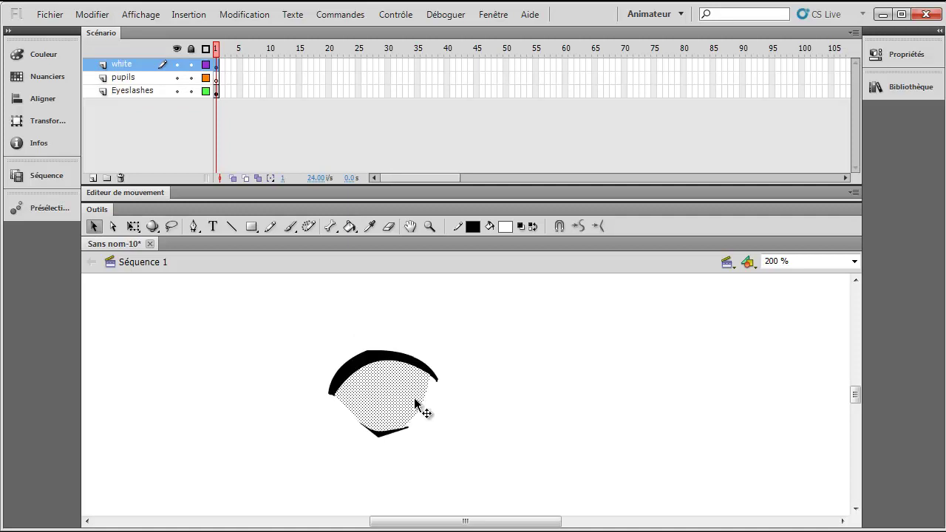
{"action": "left_click", "coordinate": [132, 80]}
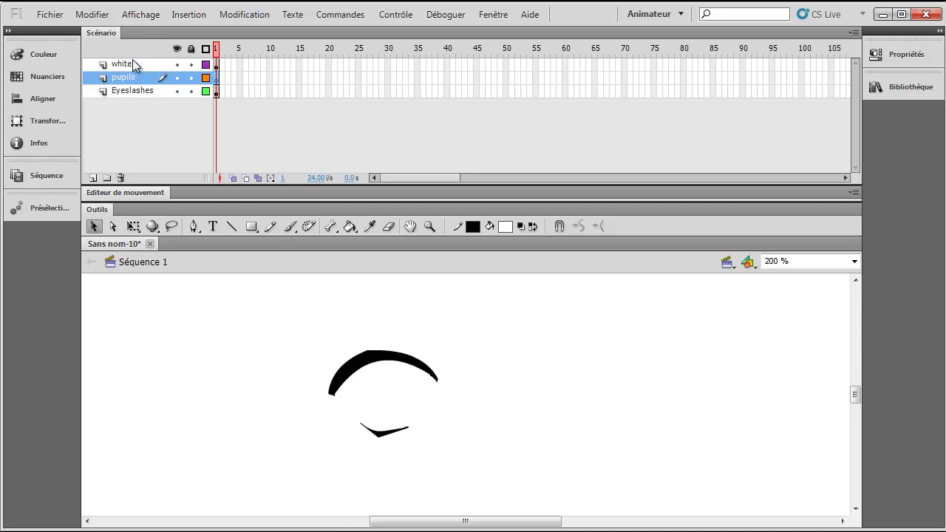
{"action": "left_click", "coordinate": [134, 66]}
Step: Lock and unlock the white layer, then make pupils the active layer
{"action": "left_click", "coordinate": [190, 66]}
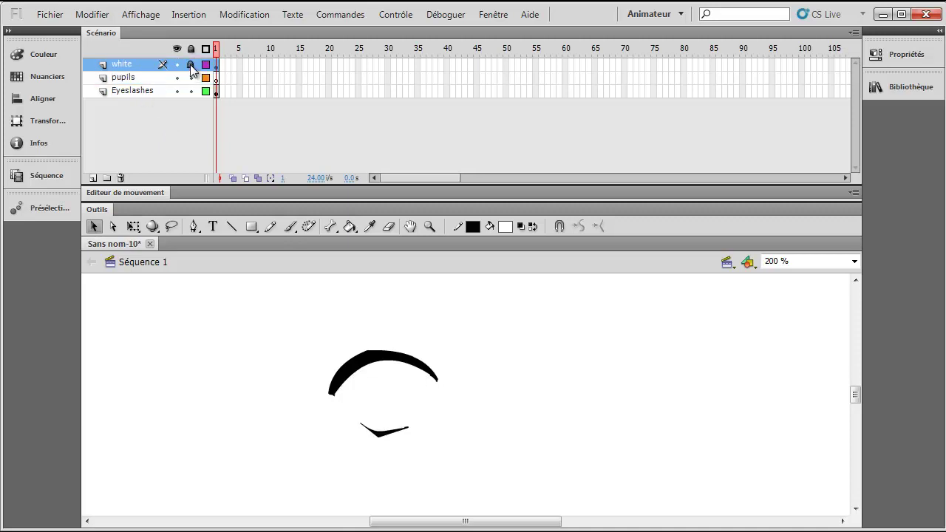
{"action": "left_click", "coordinate": [121, 90]}
{"action": "left_click", "coordinate": [373, 408]}
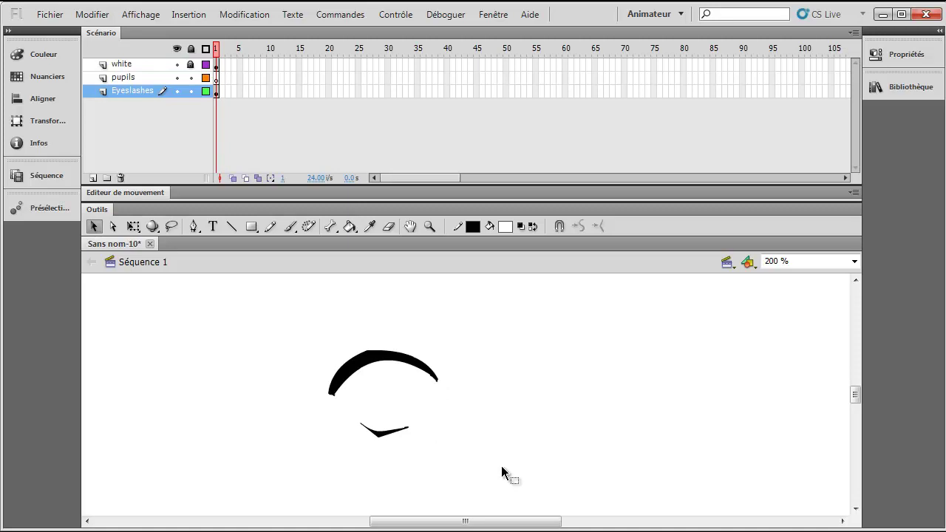
{"action": "left_click", "coordinate": [190, 65]}
{"action": "left_click", "coordinate": [160, 67]}
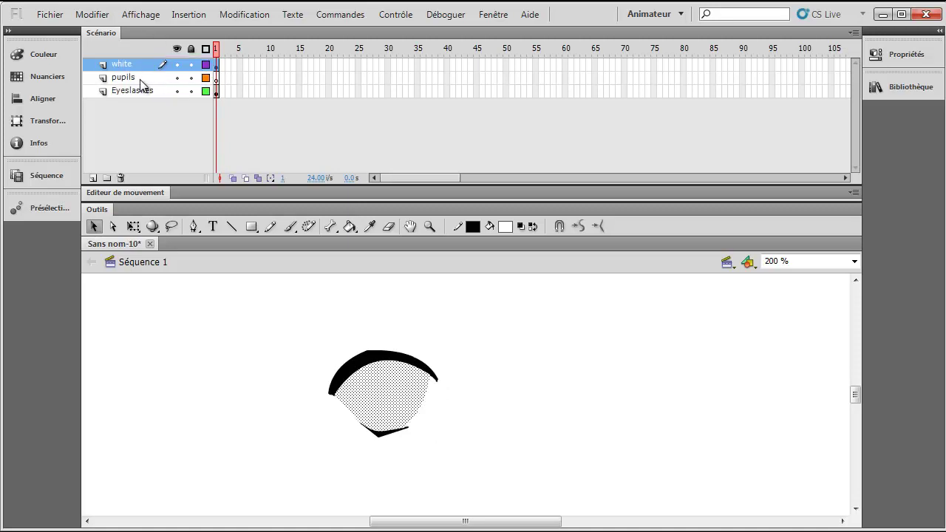
{"action": "left_click", "coordinate": [140, 81]}
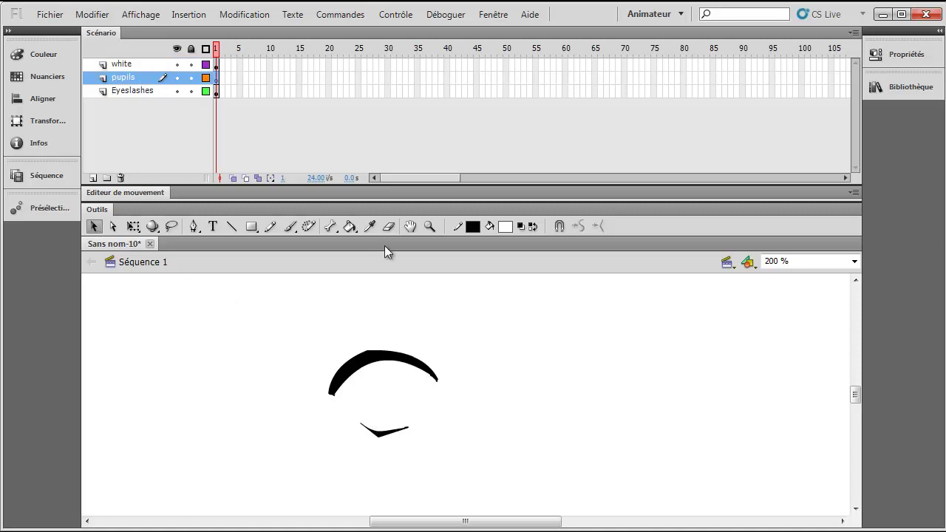
Step: Draw an oval pupil inside the eye on the pupils layer with the Oval tool
{"action": "left_click", "coordinate": [252, 226]}
{"action": "left_click_drag", "start_coordinate": [252, 227], "coordinate": [303, 241]}
{"action": "left_click_drag", "start_coordinate": [360, 364], "coordinate": [405, 425]}
{"action": "key", "text": "ctrl+z"}
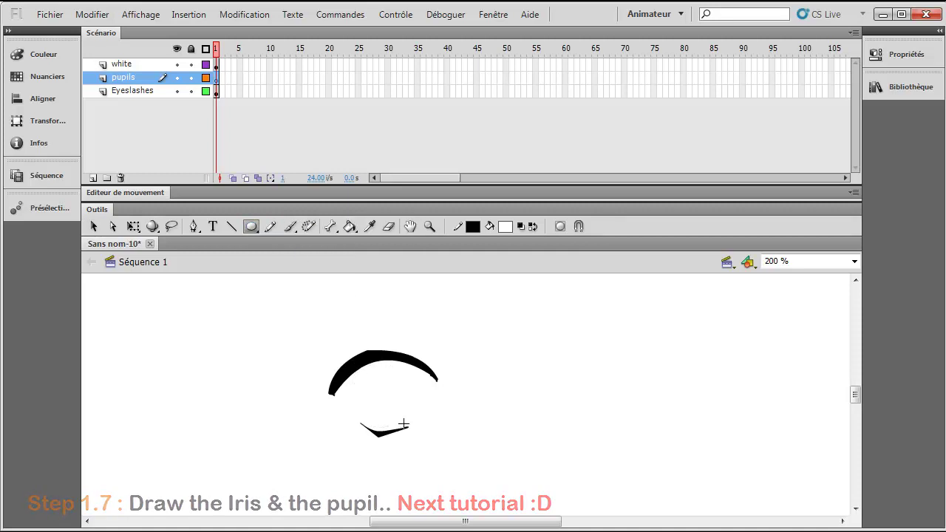
Step: Hide the white layer and reposition the pupil fill inside the eye
{"action": "left_click", "coordinate": [176, 65]}
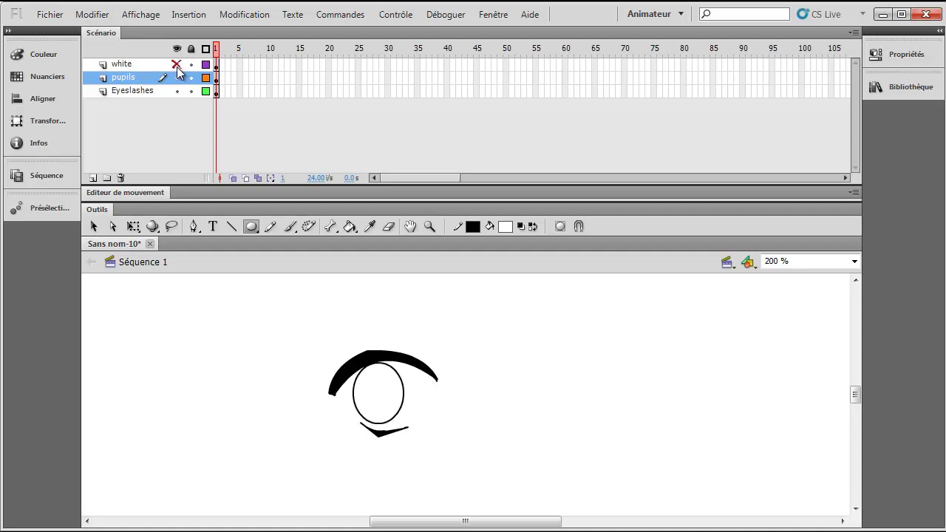
{"action": "left_click", "coordinate": [94, 226]}
{"action": "left_click", "coordinate": [369, 386]}
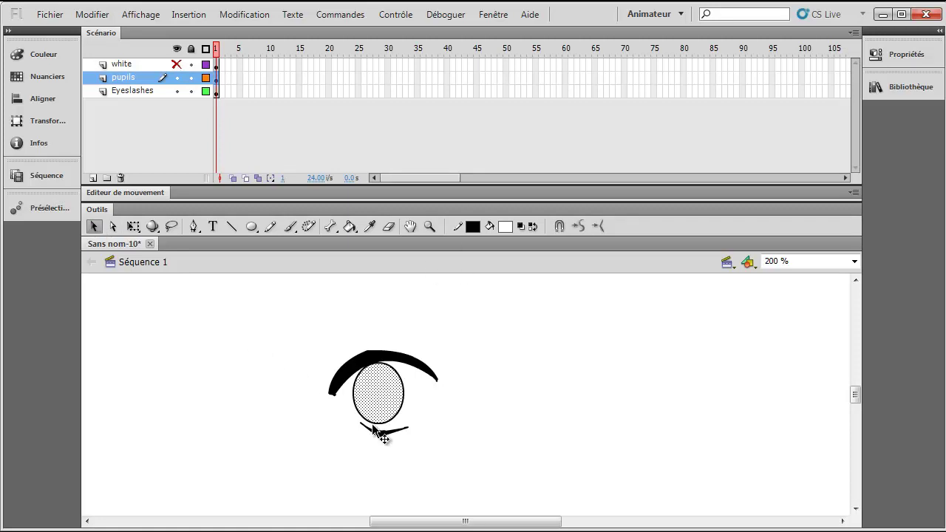
{"action": "left_click_drag", "start_coordinate": [376, 396], "coordinate": [375, 396]}
{"action": "left_click", "coordinate": [40, 60]}
Step: Fill the pupil with the green radial gradient swatch
{"action": "left_click", "coordinate": [39, 61]}
{"action": "left_click", "coordinate": [506, 226]}
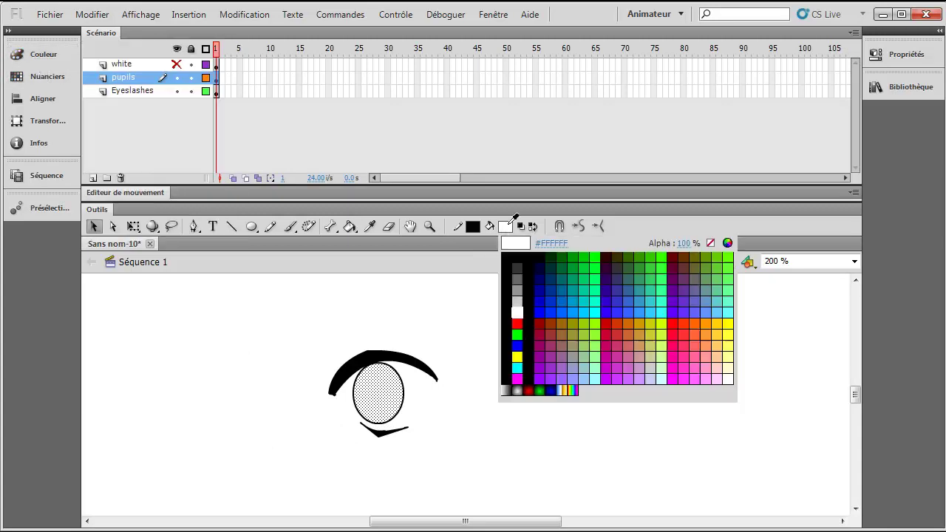
{"action": "left_click", "coordinate": [540, 390]}
{"action": "left_click", "coordinate": [415, 281]}
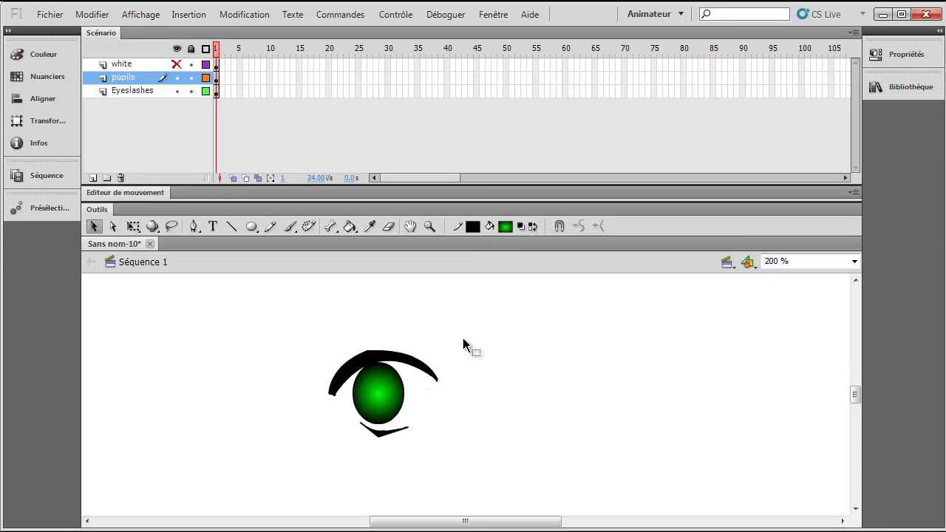
Step: Place the gradient highlight with the Paint Bucket, settling it at the pupil's bottom
{"action": "left_click", "coordinate": [350, 226]}
{"action": "left_click", "coordinate": [375, 390]}
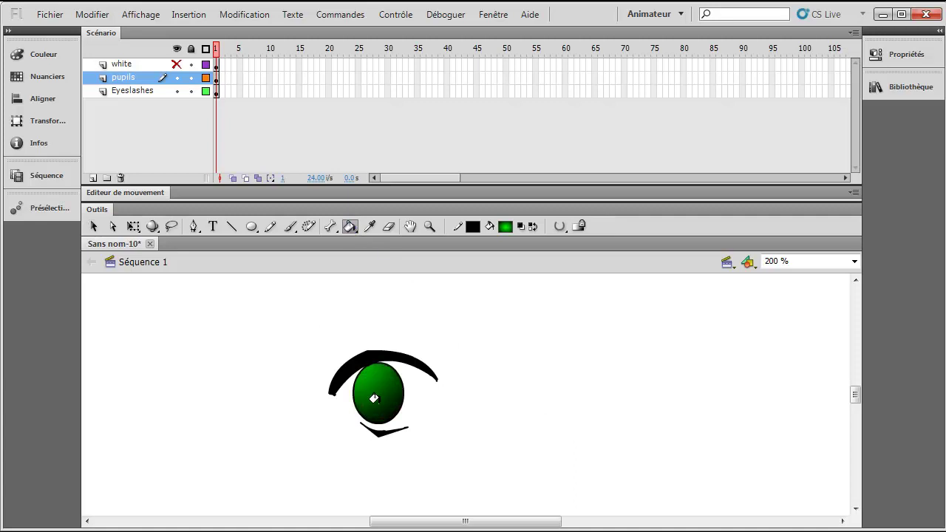
{"action": "left_click", "coordinate": [357, 374]}
{"action": "left_click", "coordinate": [381, 392]}
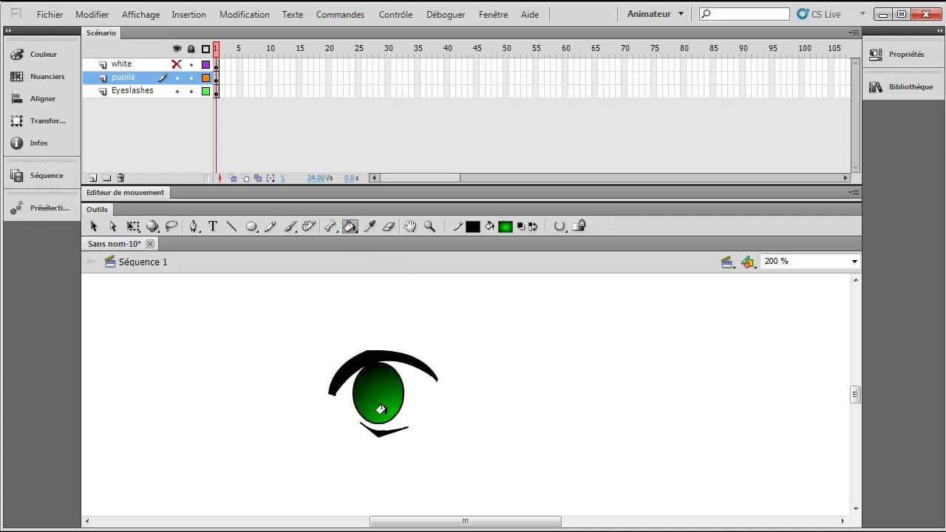
{"action": "left_click", "coordinate": [380, 402]}
{"action": "left_click", "coordinate": [381, 409]}
{"action": "left_click", "coordinate": [366, 373]}
{"action": "left_click", "coordinate": [383, 412]}
{"action": "left_click", "coordinate": [385, 419]}
Step: Nudge the green pupil slightly within the eye
{"action": "left_click", "coordinate": [93, 227]}
{"action": "left_click", "coordinate": [382, 403]}
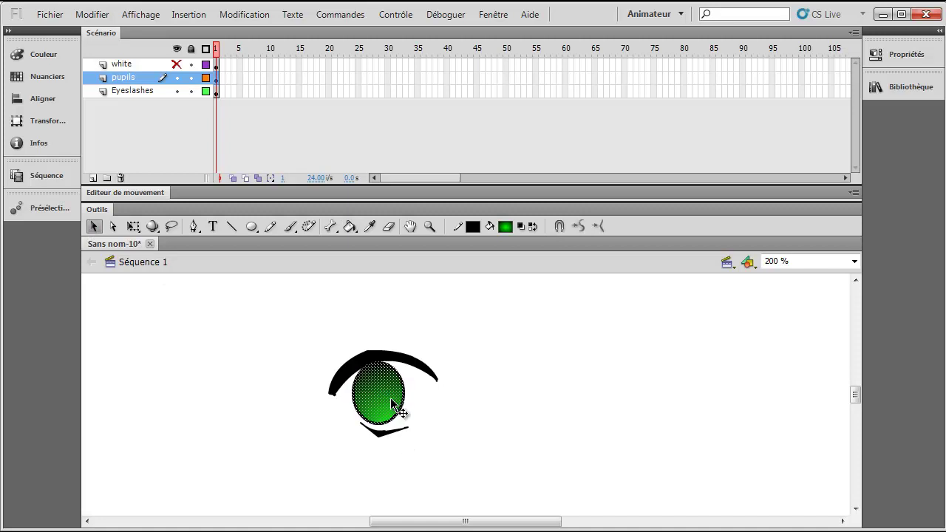
{"action": "left_click_drag", "start_coordinate": [507, 500], "coordinate": [244, 294]}
{"action": "left_click", "coordinate": [381, 395]}
{"action": "left_click_drag", "start_coordinate": [381, 395], "coordinate": [380, 392]}
{"action": "left_click", "coordinate": [541, 408]}
Step: Make the white layer visible again over the pupil
{"action": "left_click", "coordinate": [132, 92]}
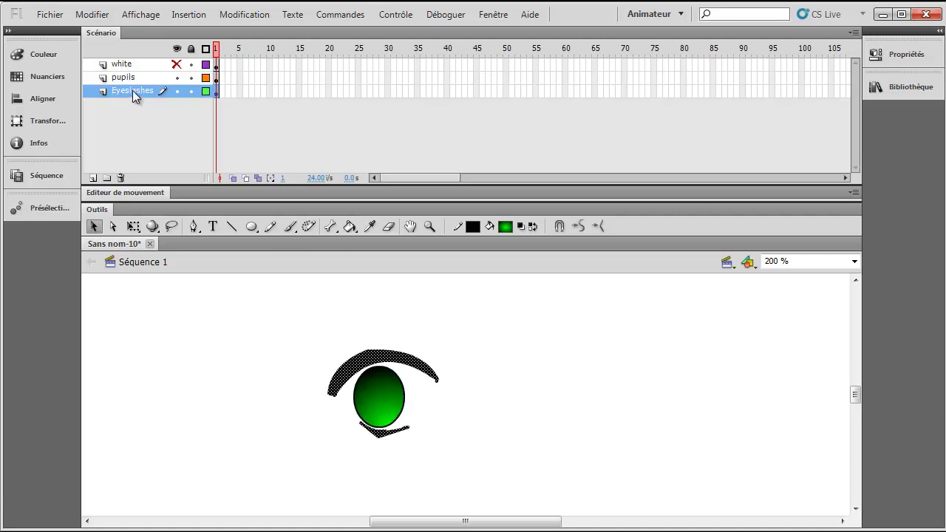
{"action": "left_click", "coordinate": [132, 80]}
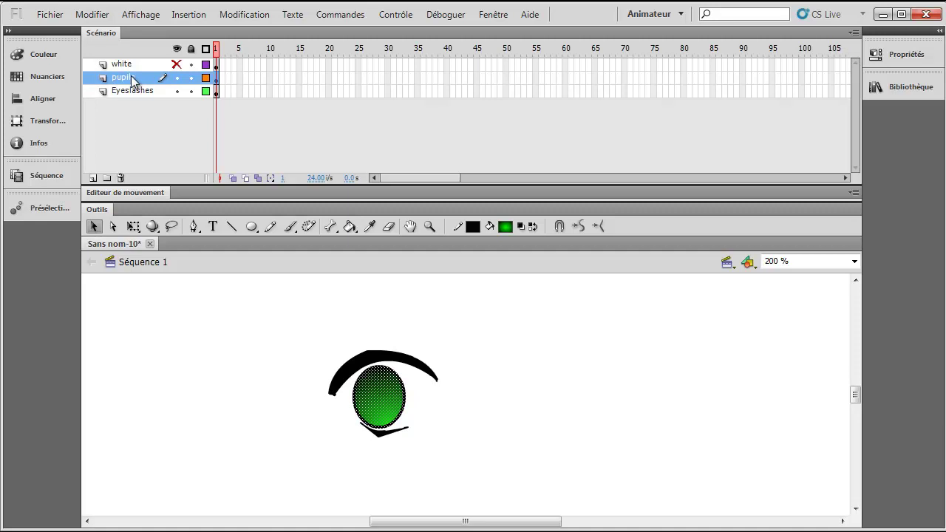
{"action": "left_click", "coordinate": [128, 66]}
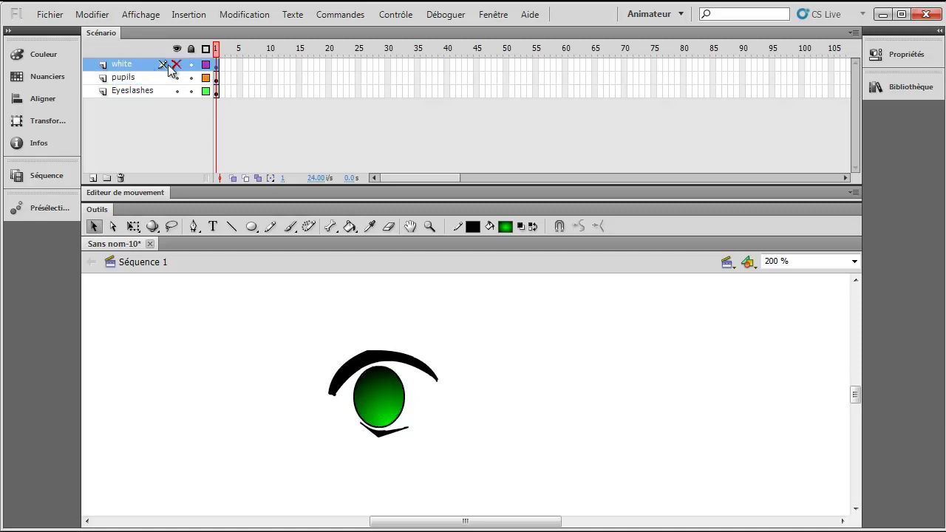
{"action": "left_click", "coordinate": [176, 65]}
{"action": "left_click", "coordinate": [124, 66]}
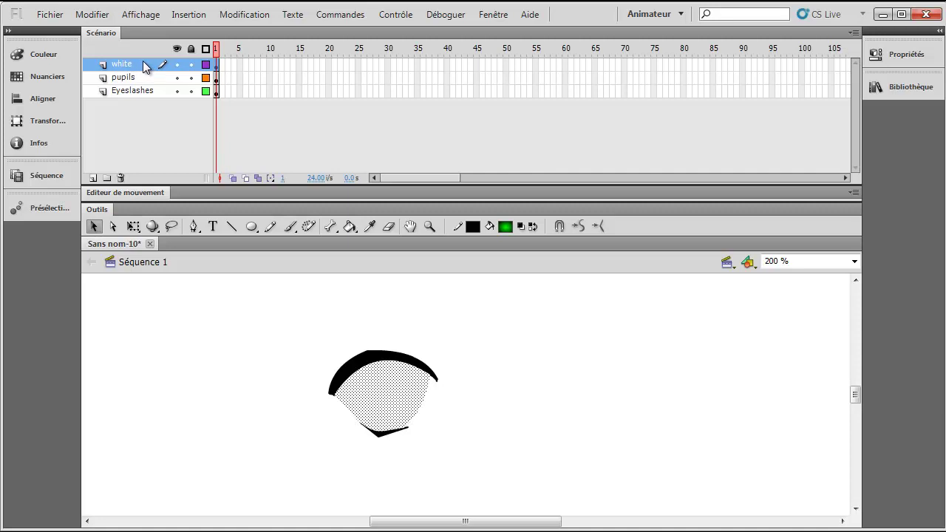
Step: Turn the white layer into a mask over the pupils layer and lock the Eyeslashes layer
{"action": "right_click", "coordinate": [527, 66]}
{"action": "right_click", "coordinate": [144, 66]}
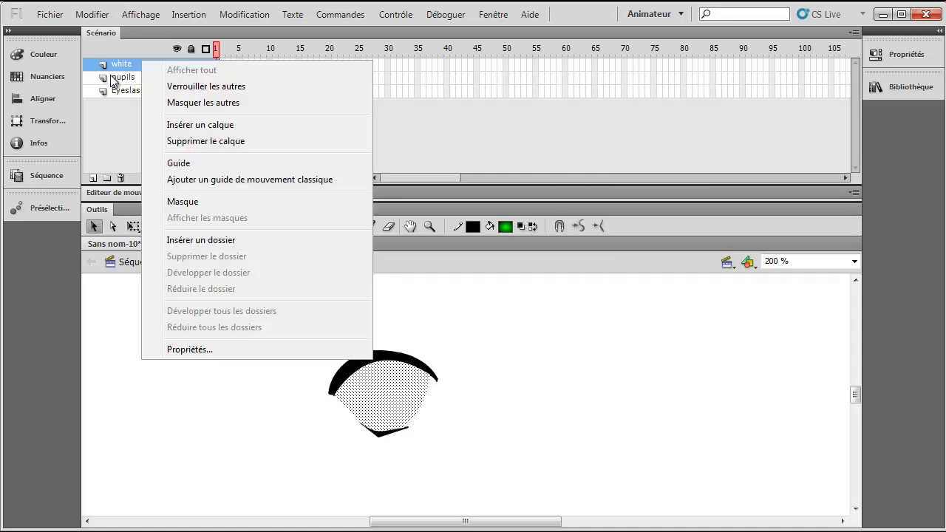
{"action": "left_click", "coordinate": [183, 202]}
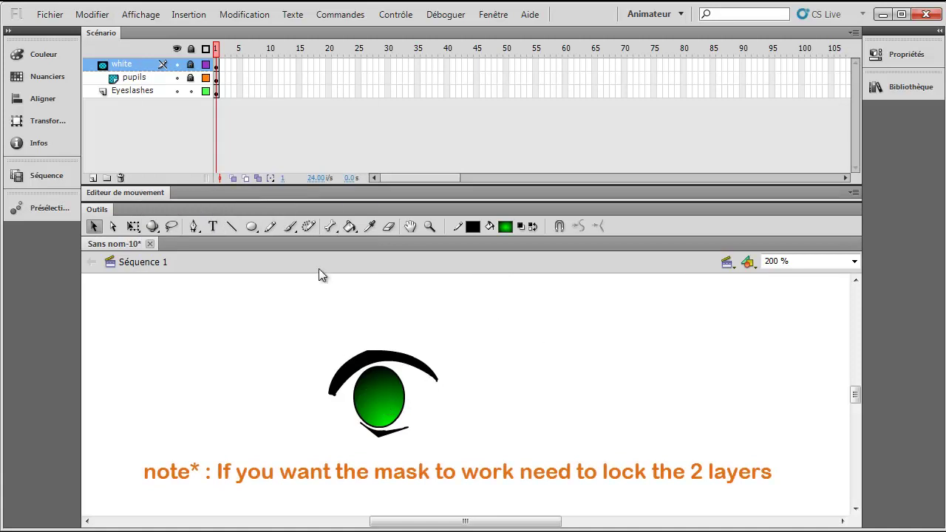
{"action": "left_click", "coordinate": [191, 91]}
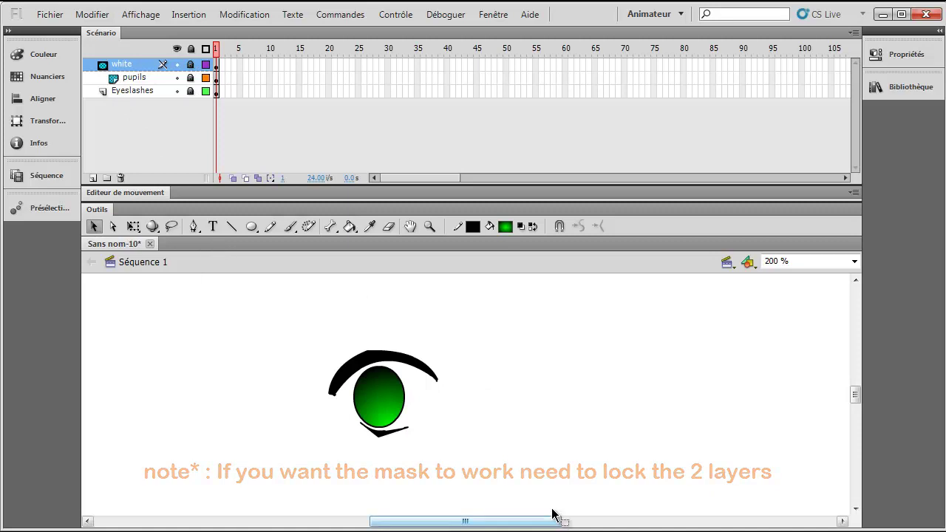
Step: Unlock the pupils and white layers and hide the white mask to expose the pupil
{"action": "left_click", "coordinate": [191, 78]}
{"action": "left_click", "coordinate": [132, 79]}
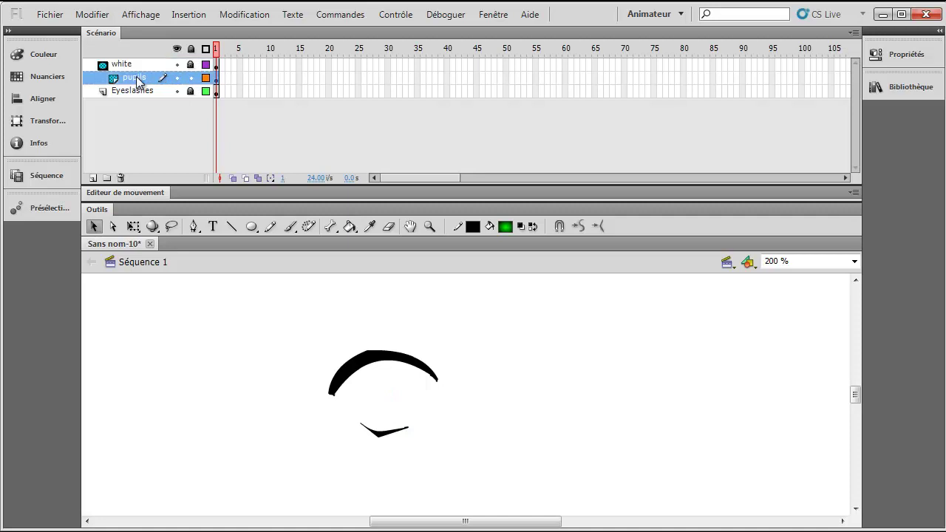
{"action": "left_click", "coordinate": [190, 78]}
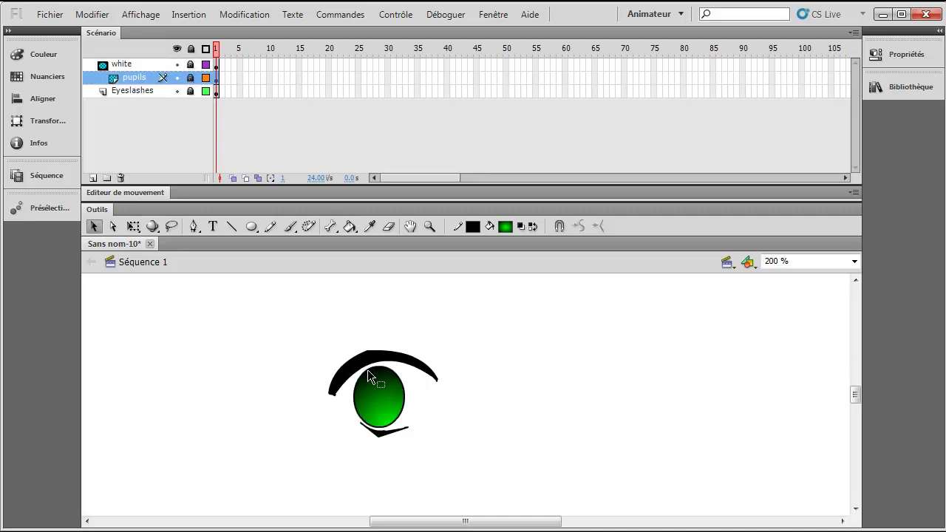
{"action": "left_click", "coordinate": [191, 77]}
{"action": "left_click", "coordinate": [190, 64]}
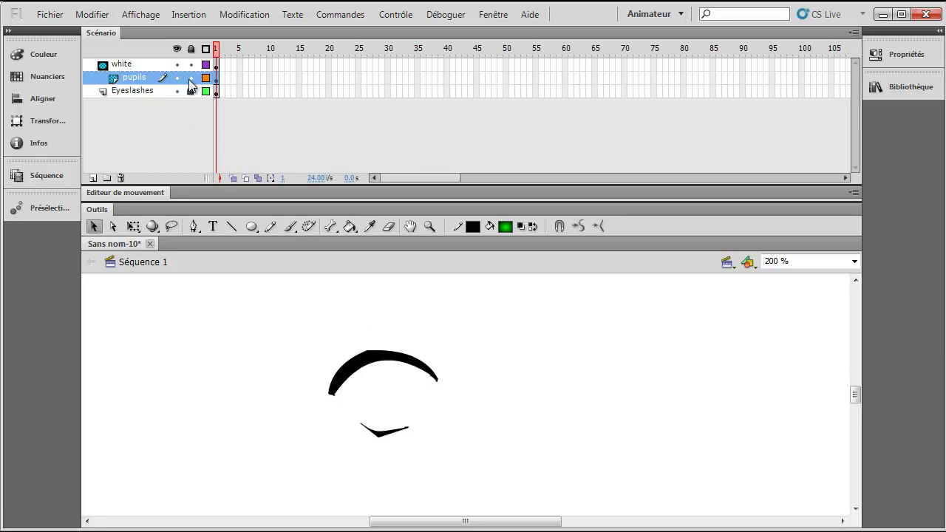
{"action": "left_click", "coordinate": [177, 65]}
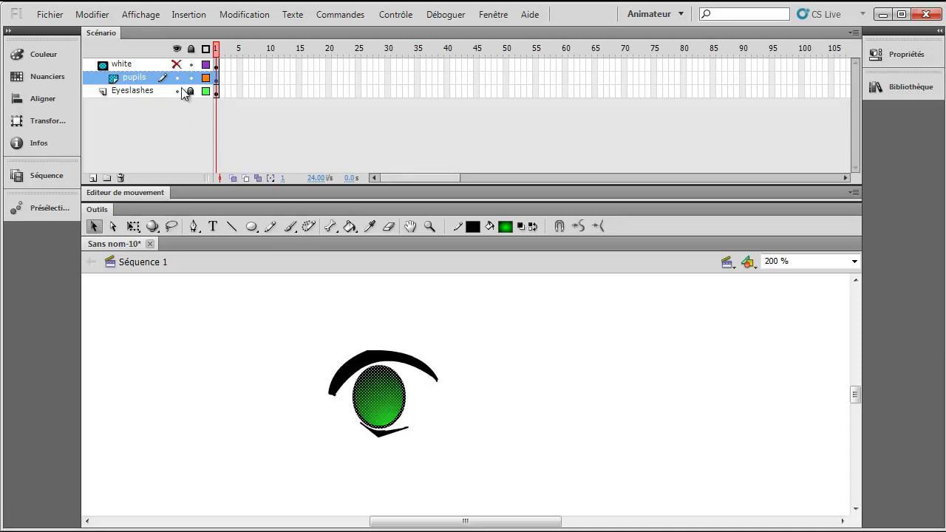
Step: Reposition and rescale the green pupil with Free Transform, then relock the white layer
{"action": "left_click_drag", "start_coordinate": [379, 395], "coordinate": [377, 392]}
{"action": "left_click", "coordinate": [133, 226]}
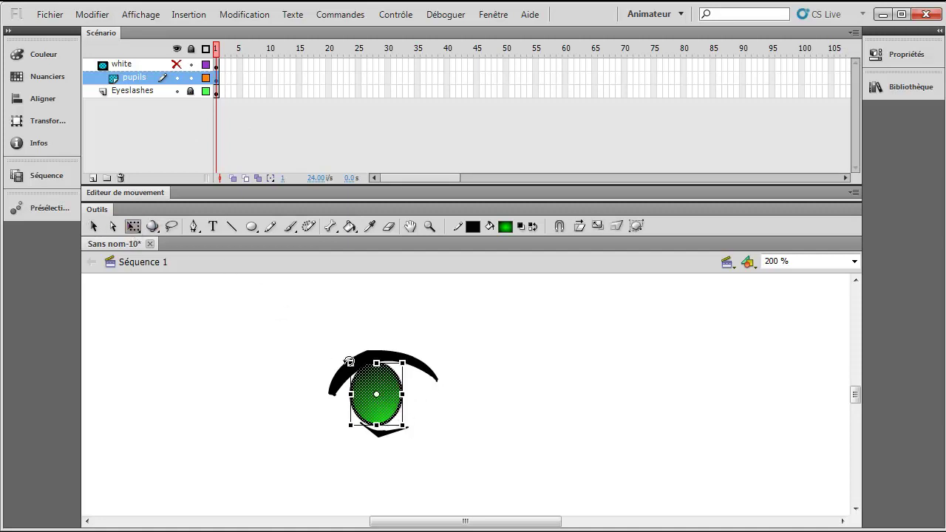
{"action": "left_click_drag", "start_coordinate": [350, 363], "coordinate": [332, 345]}
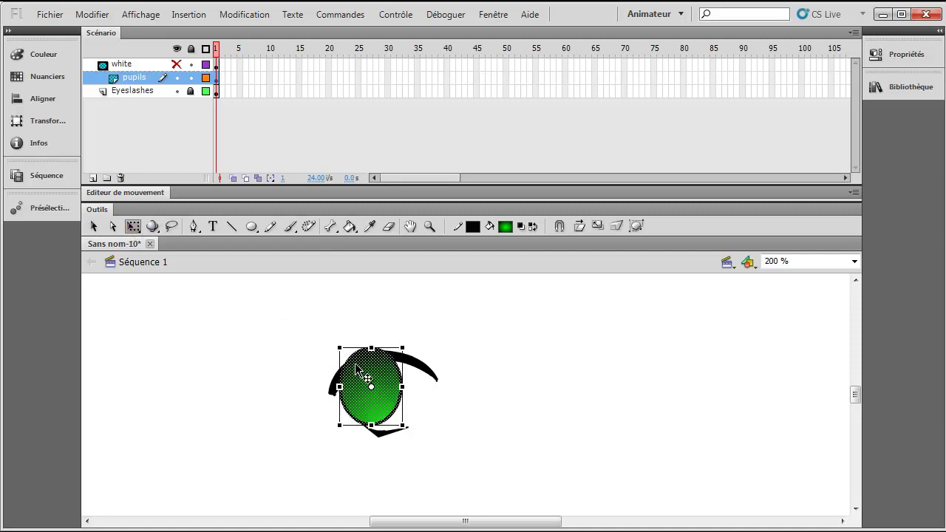
{"action": "mouse_move", "coordinate": [378, 391]}
{"action": "left_mouse_down"}
{"action": "mouse_move", "coordinate": [388, 399]}
{"action": "mouse_move", "coordinate": [379, 386]}
{"action": "left_mouse_up"}
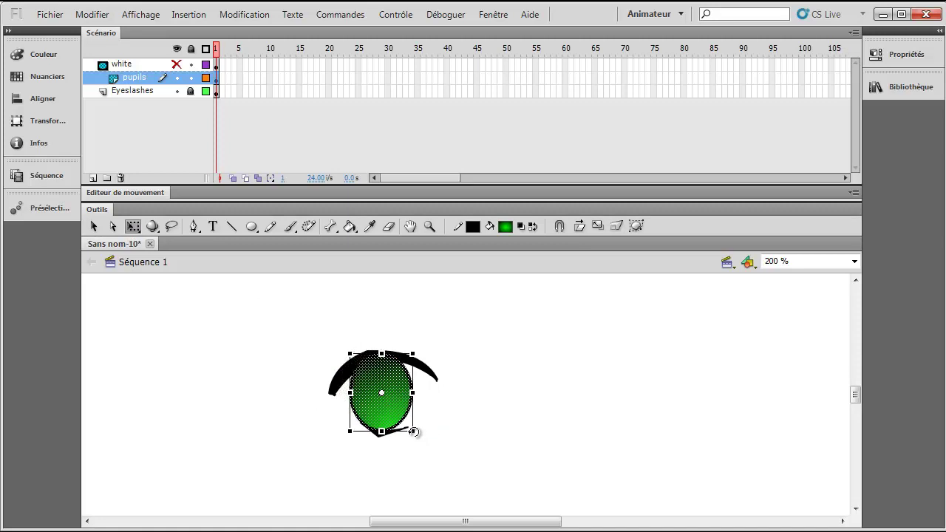
{"action": "left_click_drag", "start_coordinate": [413, 432], "coordinate": [375, 387]}
{"action": "left_click", "coordinate": [468, 422]}
{"action": "left_click", "coordinate": [191, 64]}
Step: Relock pupils, show the white mask again, and unlock and select the white of the eye
{"action": "left_click", "coordinate": [190, 77]}
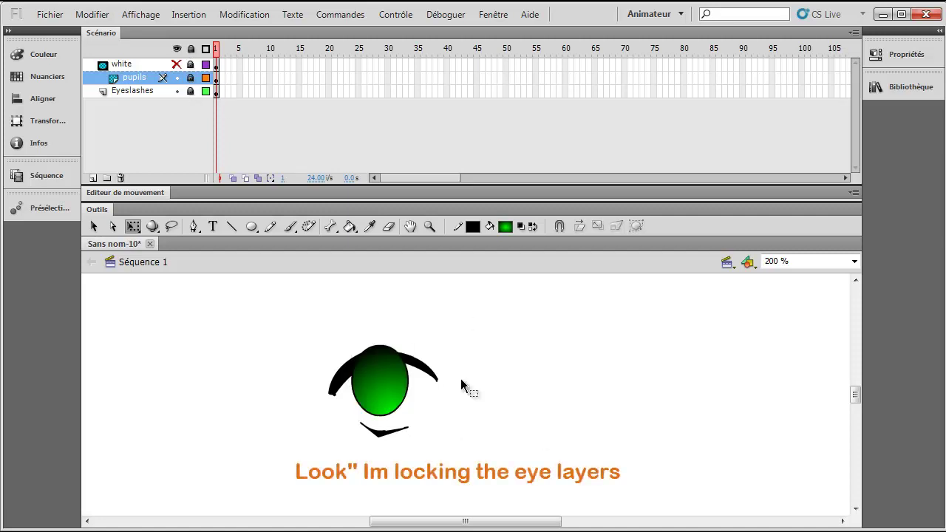
{"action": "left_click", "coordinate": [177, 64]}
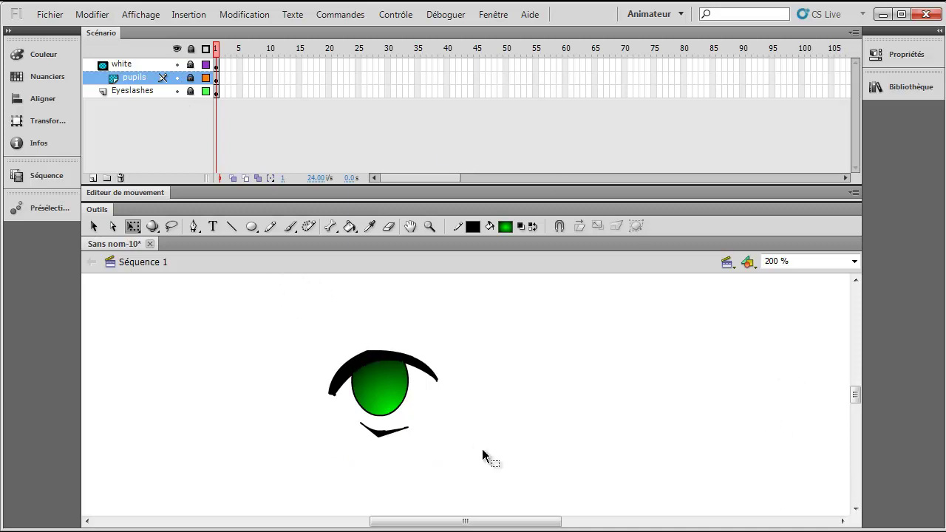
{"action": "left_click_drag", "start_coordinate": [500, 473], "coordinate": [245, 279]}
{"action": "left_click", "coordinate": [140, 65]}
{"action": "left_click", "coordinate": [190, 64]}
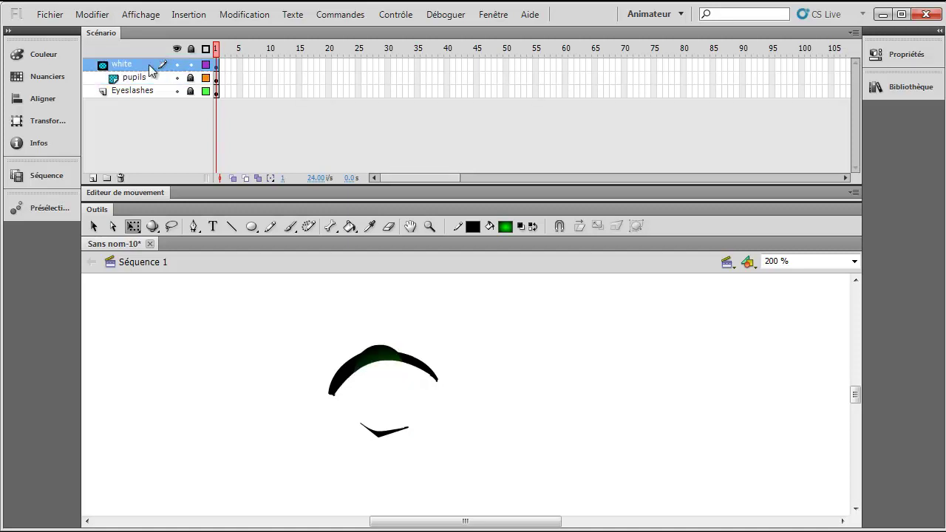
{"action": "left_click", "coordinate": [137, 64]}
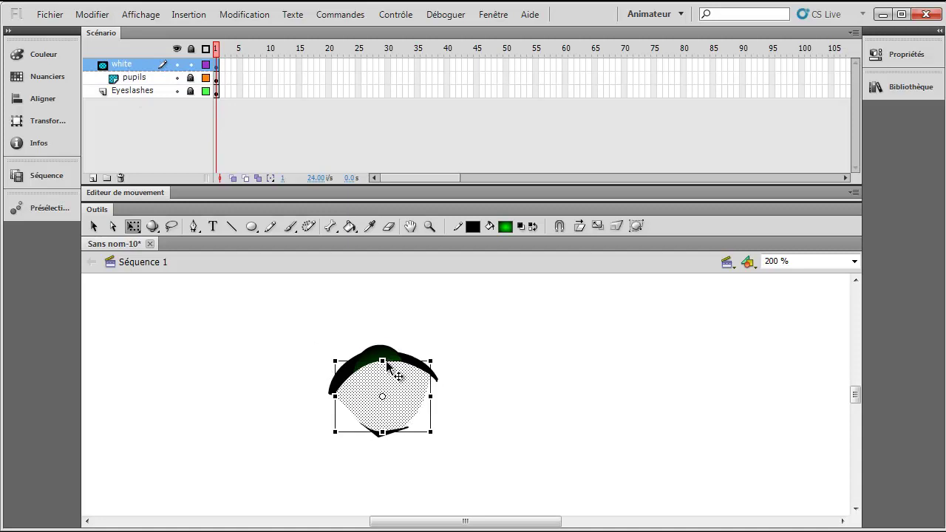
{"action": "left_click", "coordinate": [490, 451]}
{"action": "left_click", "coordinate": [388, 405]}
Step: Briefly hide the white layer, then unlock white, pupils and Eyeslashes and select pupils
{"action": "left_click", "coordinate": [177, 64]}
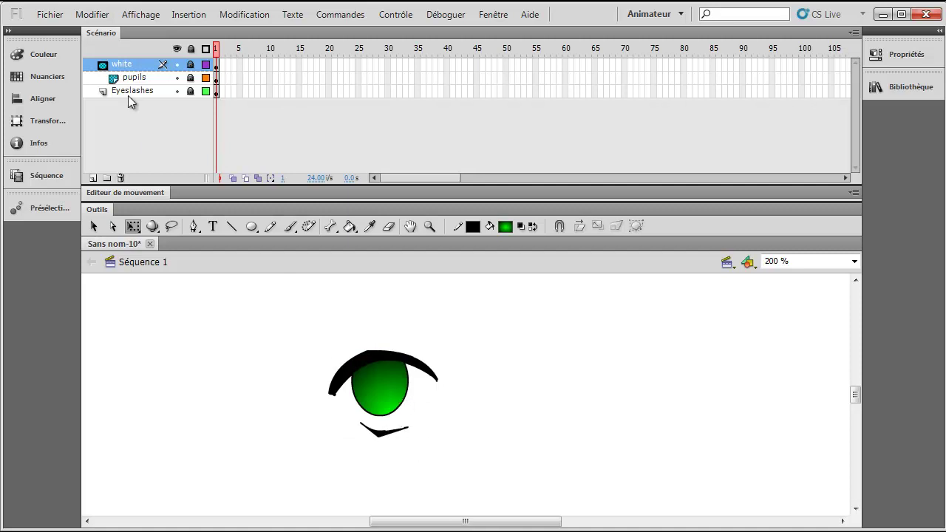
{"action": "left_click", "coordinate": [191, 65]}
{"action": "left_click", "coordinate": [191, 78]}
{"action": "left_click", "coordinate": [191, 91]}
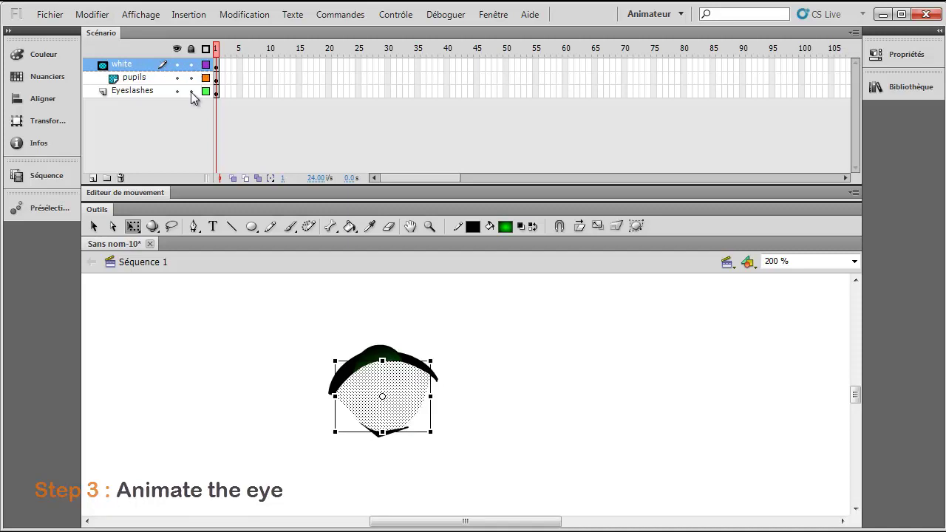
{"action": "left_click", "coordinate": [159, 78]}
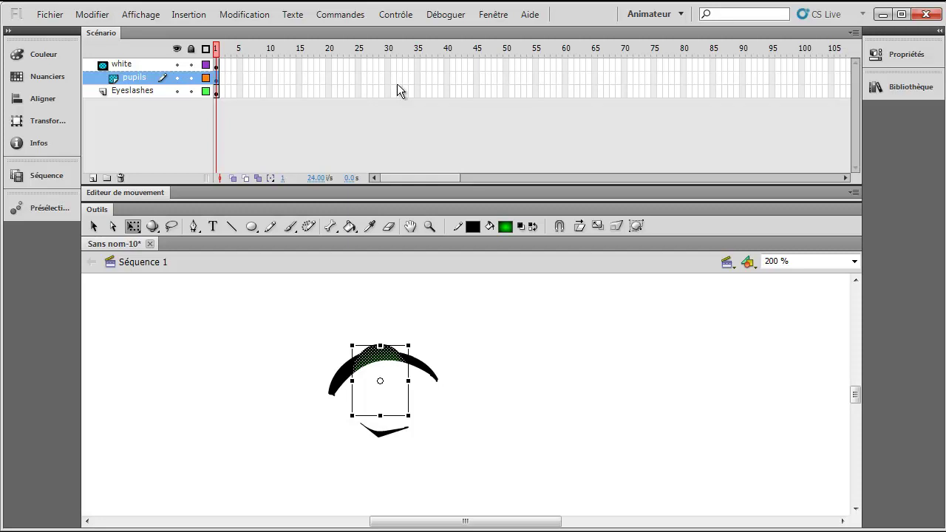
Step: Insert a keyframe at frame 25 on the pupils layer and nudge the pupil slightly left
{"action": "left_click", "coordinate": [329, 77]}
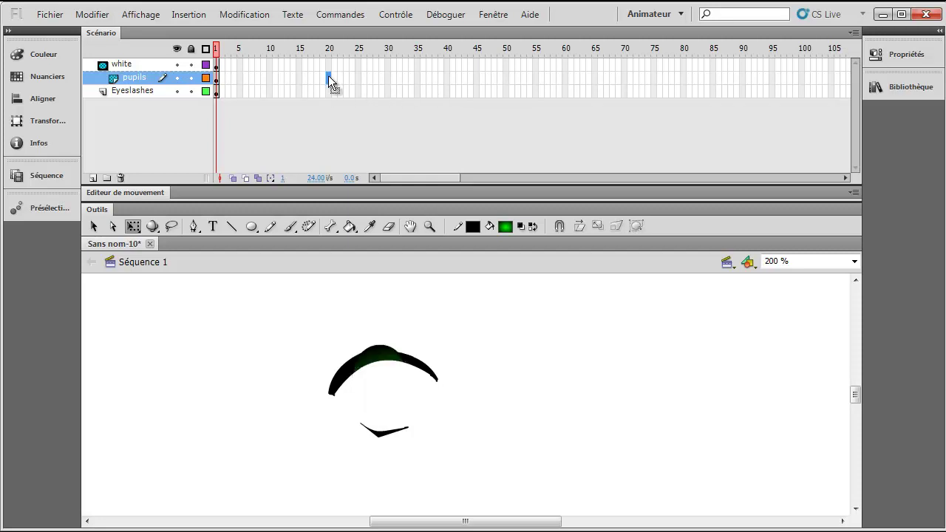
{"action": "left_click", "coordinate": [359, 77]}
{"action": "right_click", "coordinate": [360, 79]}
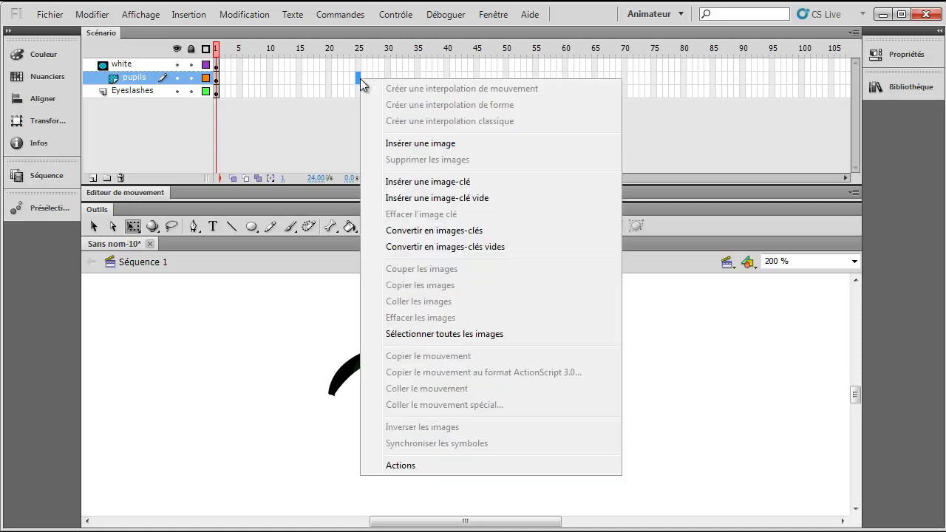
{"action": "left_click", "coordinate": [424, 185]}
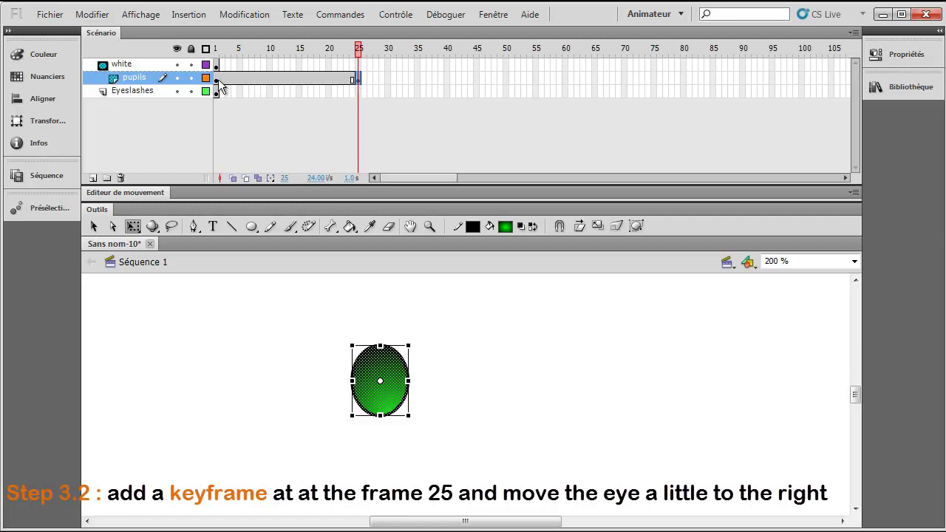
{"action": "mouse_move", "coordinate": [383, 375]}
{"action": "left_mouse_down"}
{"action": "mouse_move", "coordinate": [365, 374]}
{"action": "mouse_move", "coordinate": [374, 379]}
{"action": "left_mouse_up"}
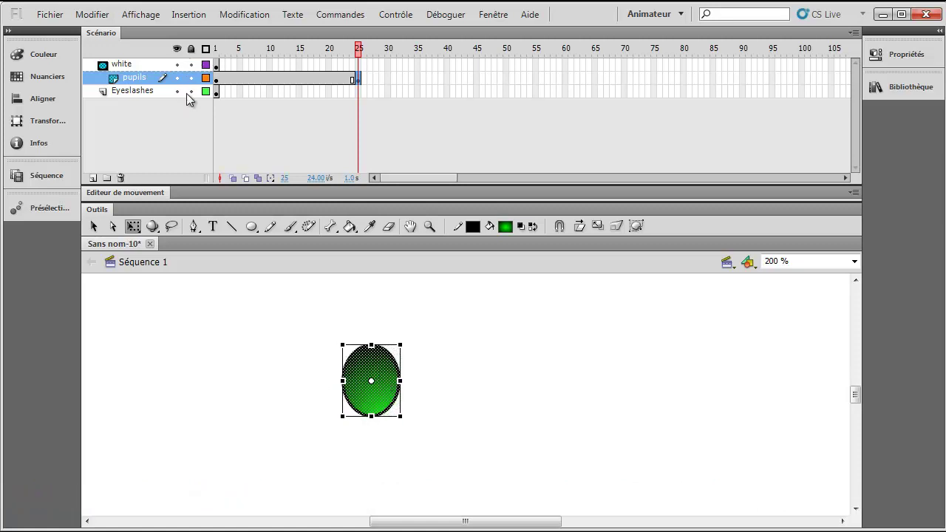
Step: Insert a keyframe at frame 25 on the Eyeslashes layer
{"action": "left_click", "coordinate": [359, 92]}
{"action": "right_click", "coordinate": [359, 94]}
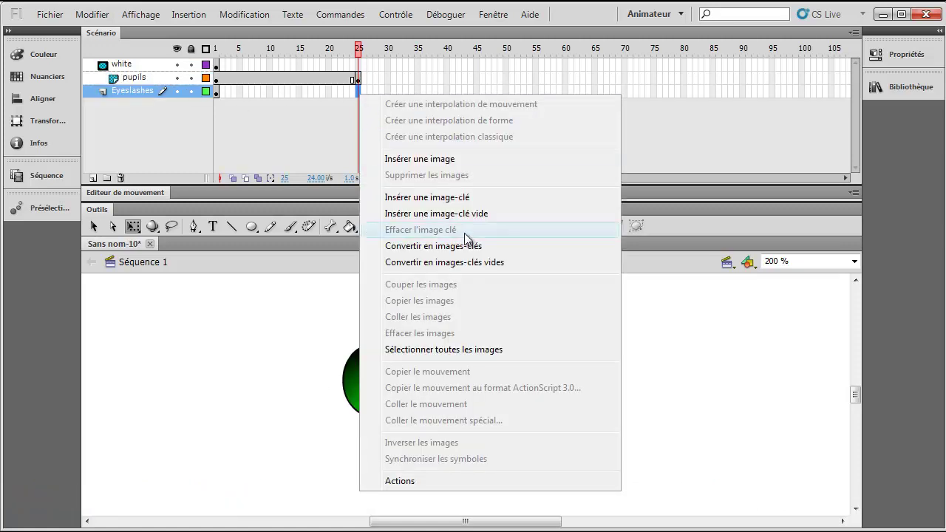
{"action": "left_click", "coordinate": [428, 198]}
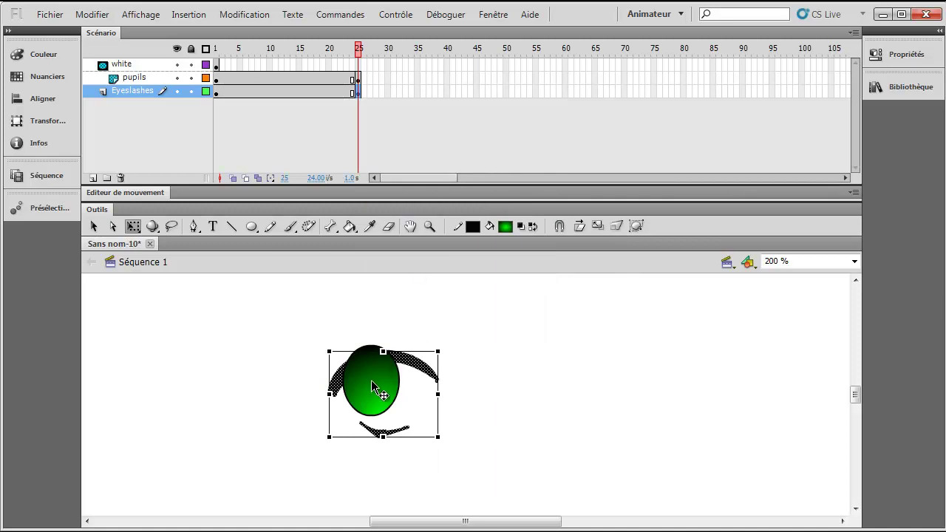
{"action": "key", "text": "ctrl+z"}
{"action": "key", "text": "ctrl+z"}
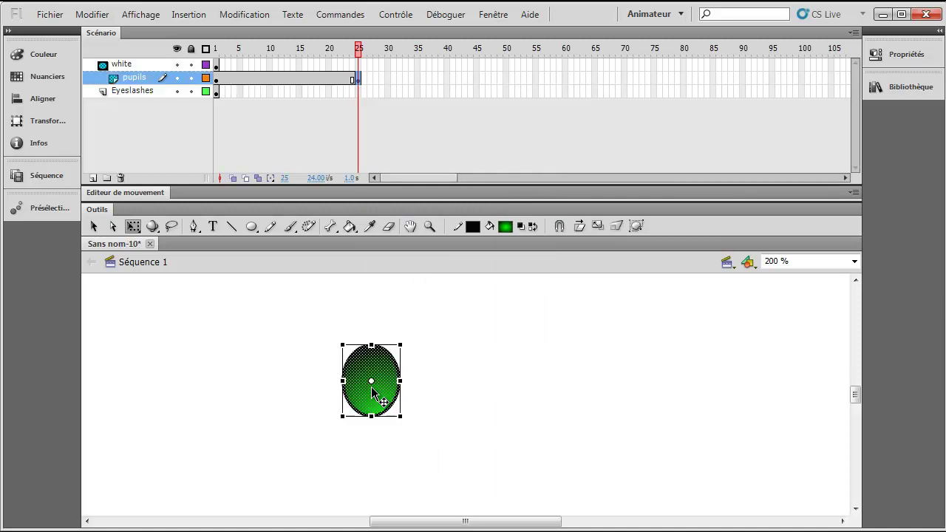
{"action": "left_click", "coordinate": [359, 89]}
{"action": "right_click", "coordinate": [359, 89]}
{"action": "left_click", "coordinate": [417, 190]}
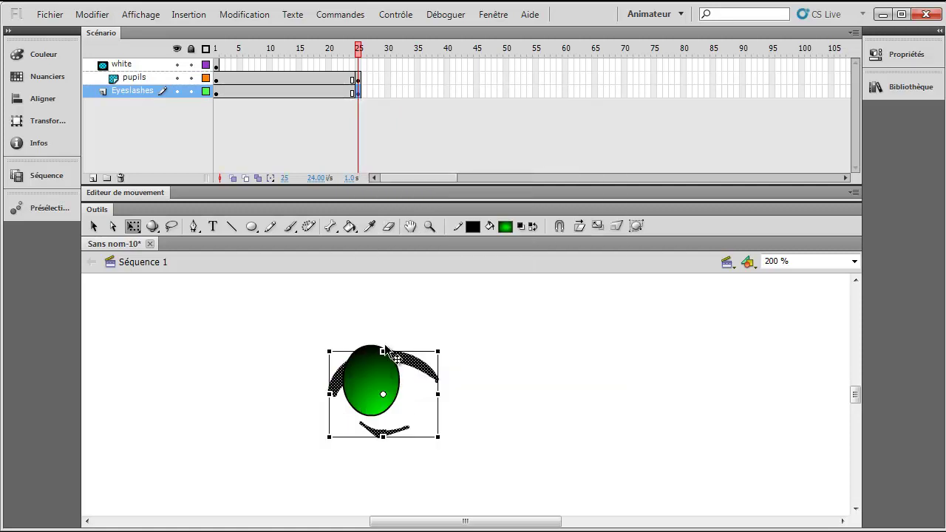
Step: Shift the green pupil to the right across the eye white at frame 25
{"action": "left_click", "coordinate": [377, 383]}
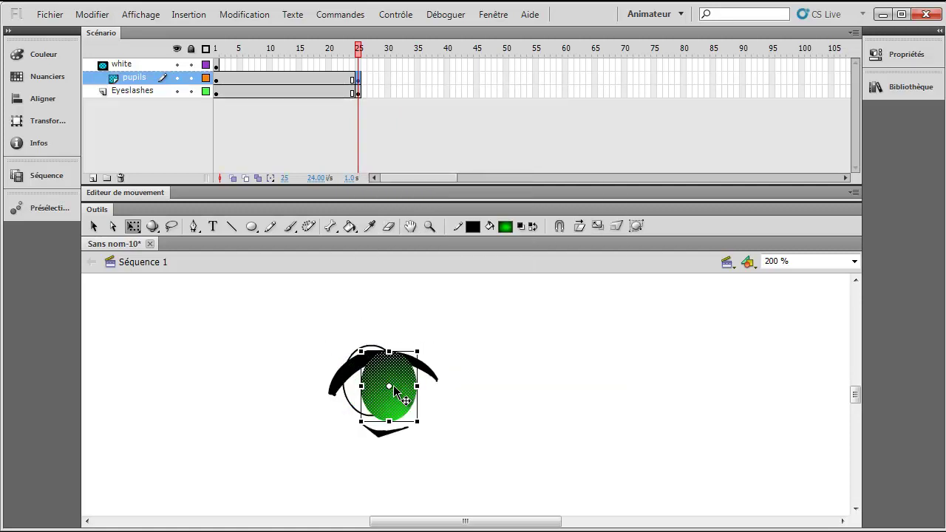
{"action": "left_click_drag", "start_coordinate": [392, 392], "coordinate": [412, 378]}
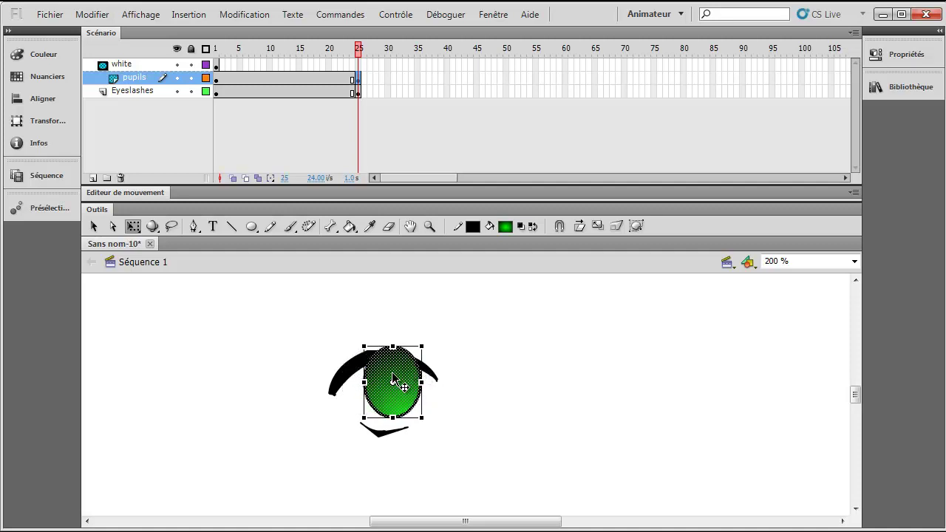
{"action": "left_click_drag", "start_coordinate": [399, 372], "coordinate": [402, 374]}
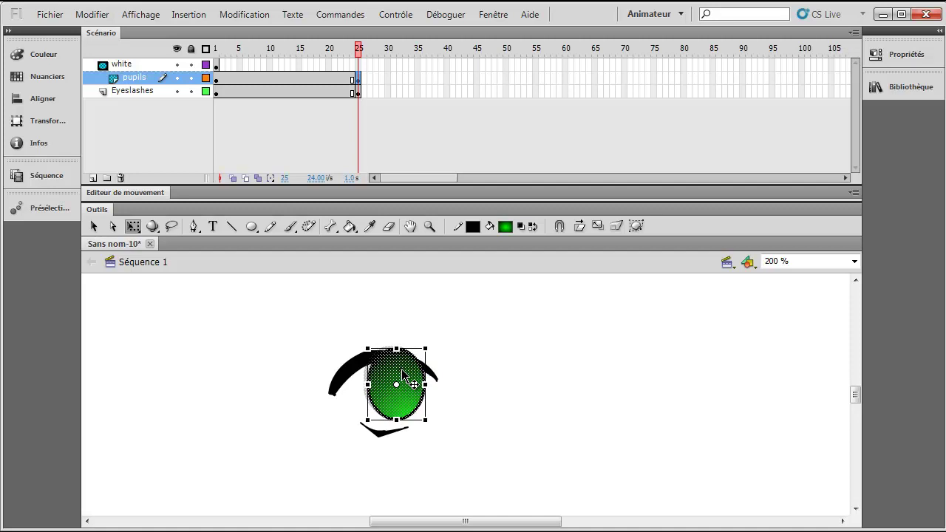
{"action": "left_click", "coordinate": [351, 81]}
{"action": "left_click", "coordinate": [352, 79]}
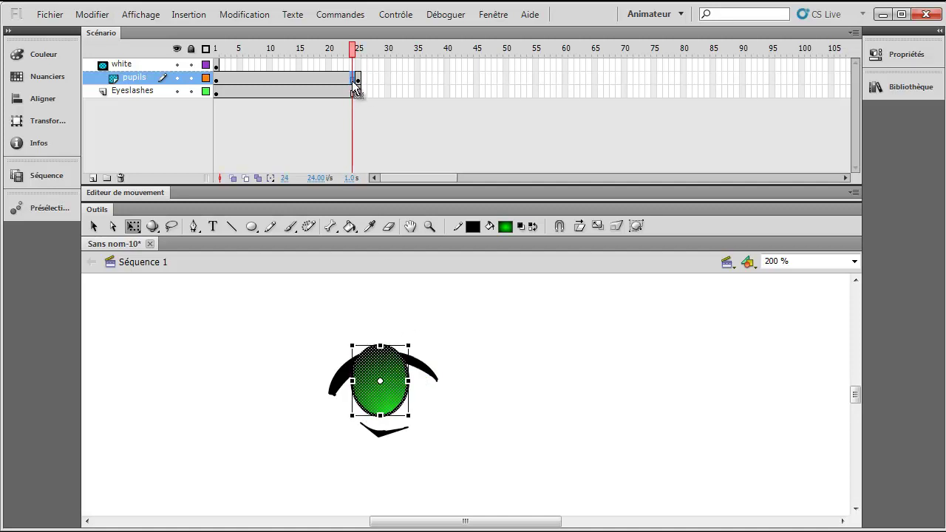
Step: Create a classic tween on pupils from frame 1 to 25 and scrub to preview it
{"action": "right_click", "coordinate": [353, 82]}
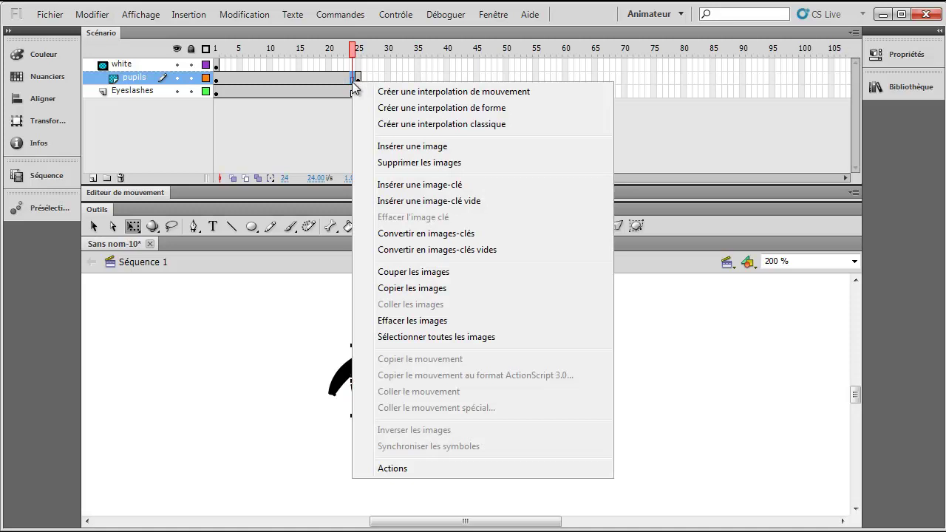
{"action": "left_click", "coordinate": [483, 125]}
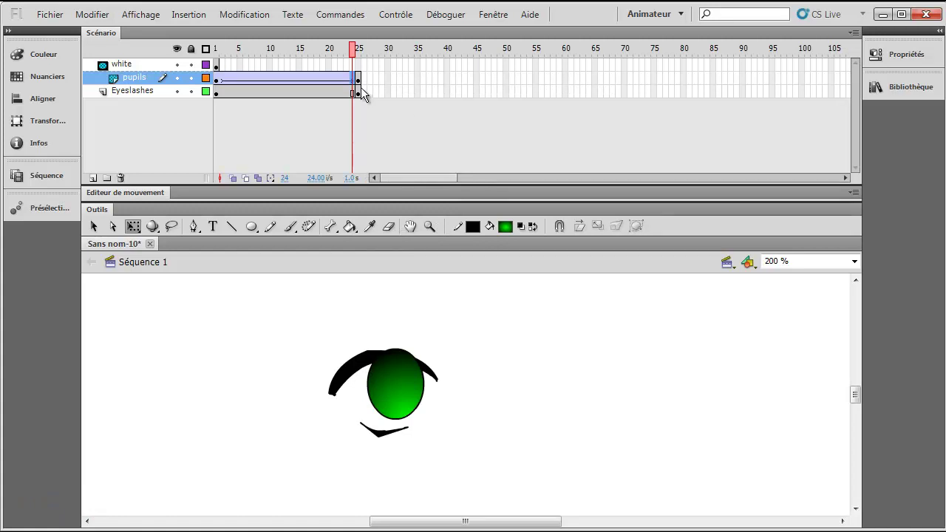
{"action": "left_click", "coordinate": [217, 80]}
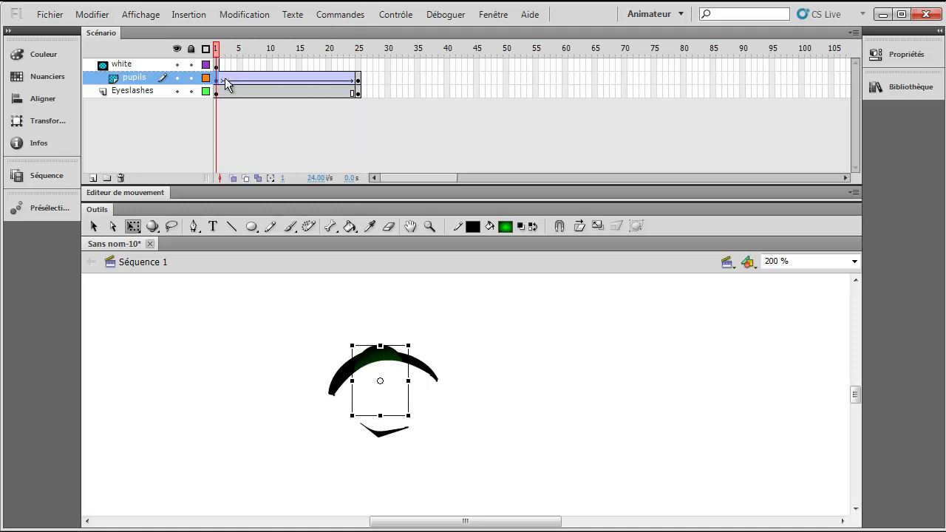
{"action": "mouse_move", "coordinate": [228, 80]}
{"action": "left_mouse_down"}
{"action": "mouse_move", "coordinate": [353, 80]}
{"action": "mouse_move", "coordinate": [227, 79]}
{"action": "left_mouse_up"}
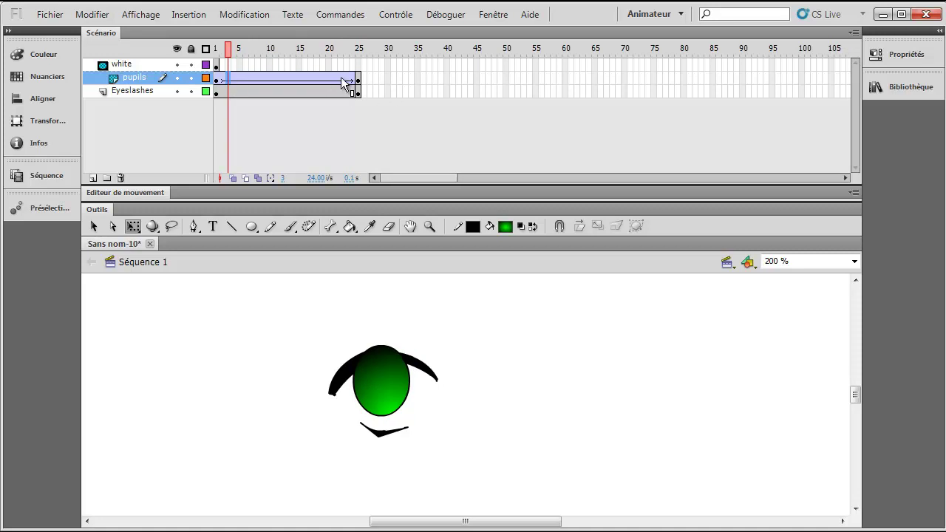
{"action": "left_click", "coordinate": [354, 78]}
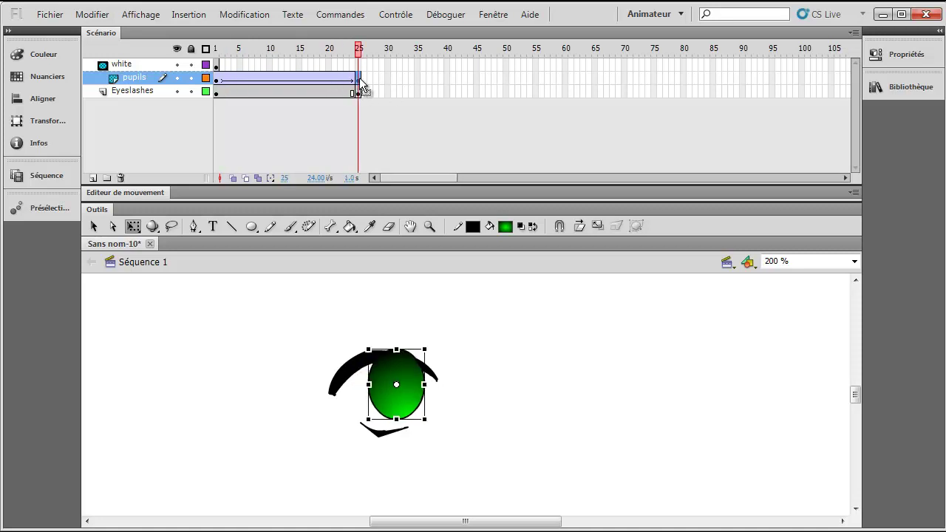
Step: Add a pupils keyframe at frame 50 and extend the Eyeslashes frames through frame 50
{"action": "right_click", "coordinate": [507, 75]}
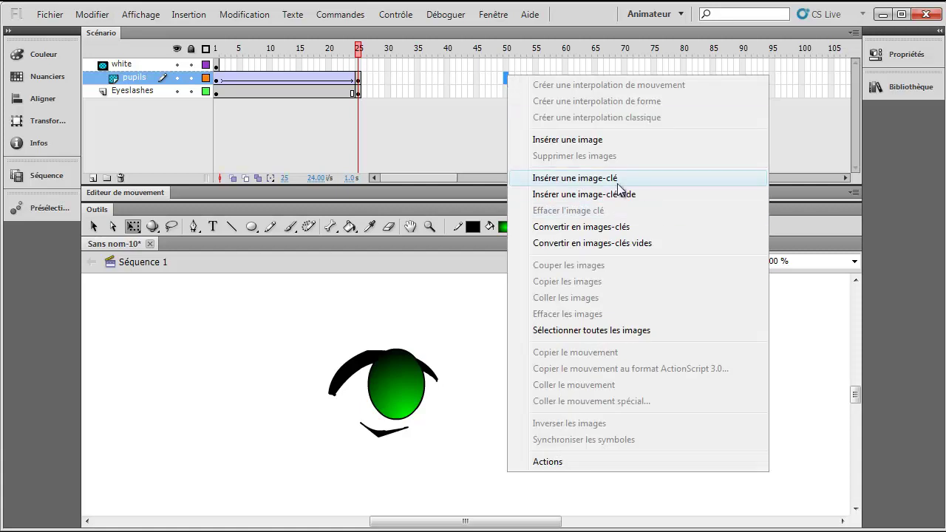
{"action": "left_click", "coordinate": [610, 184]}
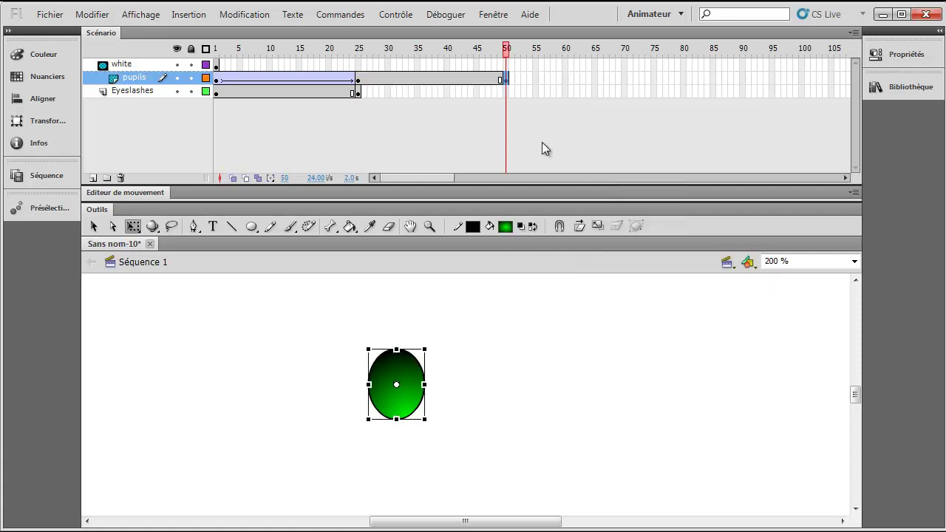
{"action": "right_click", "coordinate": [505, 92]}
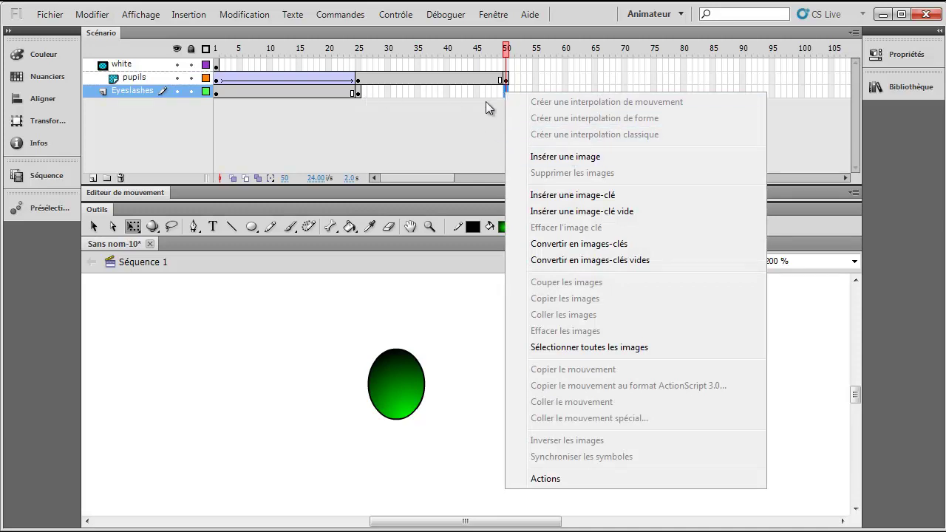
{"action": "left_click", "coordinate": [551, 156]}
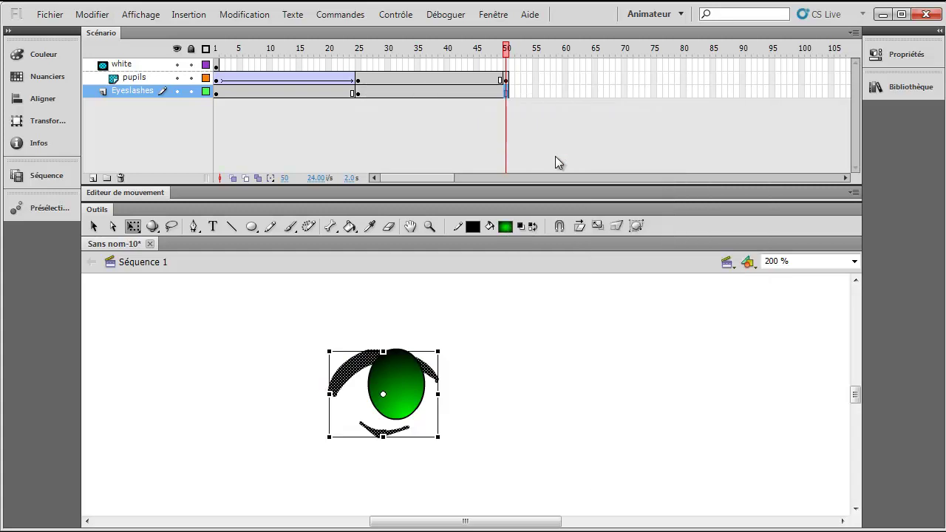
{"action": "left_click", "coordinate": [501, 79]}
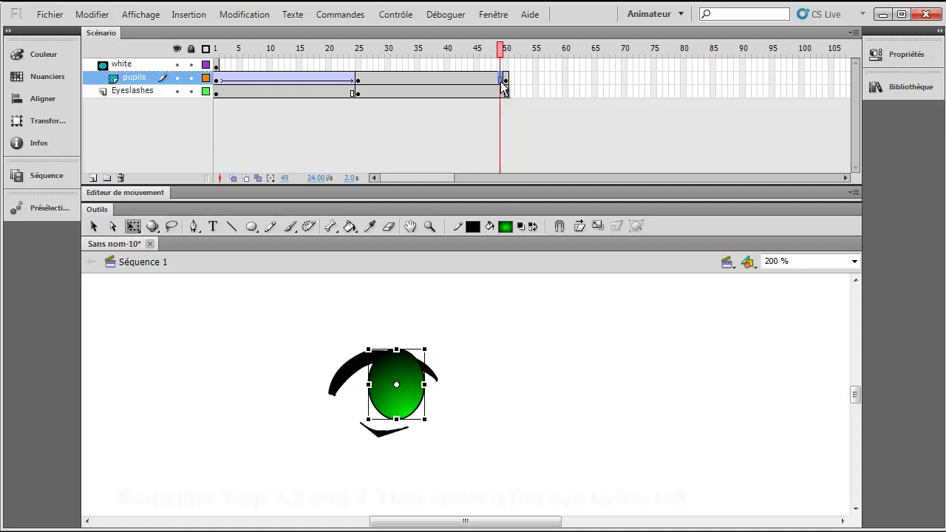
Step: Create a classic tween on the pupils layer between frames 25 and 50, returning to Séquence 1
{"action": "right_click", "coordinate": [501, 82]}
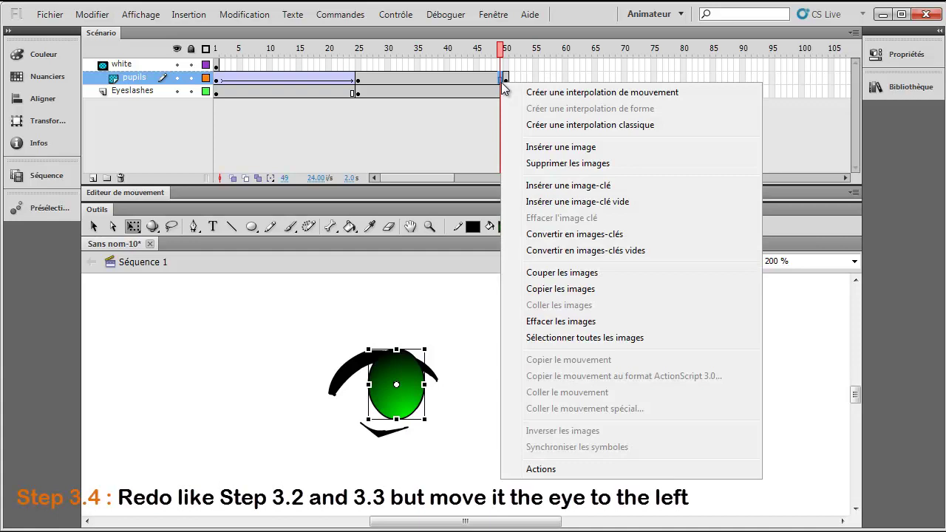
{"action": "left_click", "coordinate": [124, 78]}
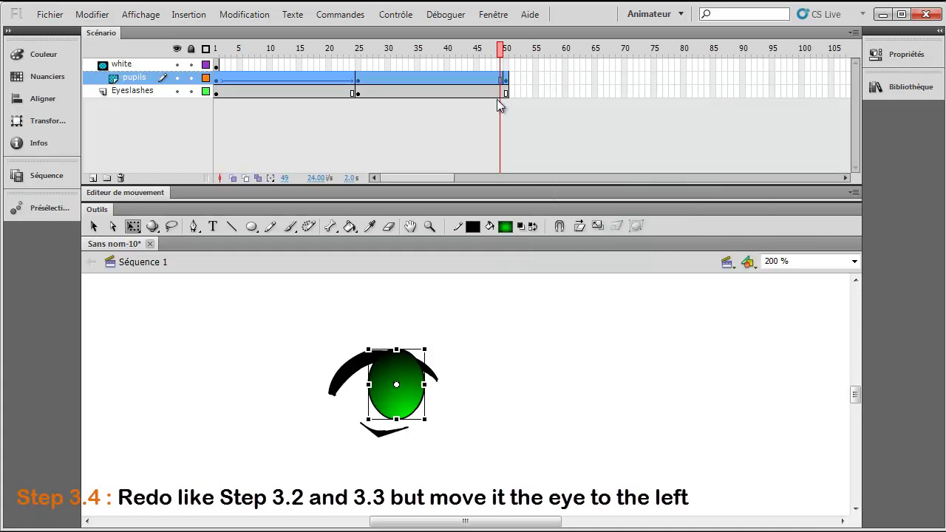
{"action": "left_click", "coordinate": [499, 79]}
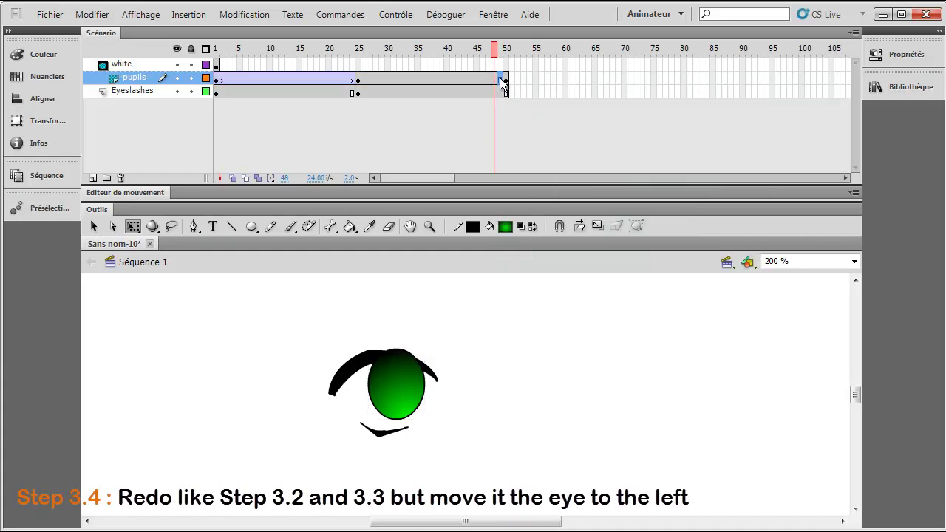
{"action": "right_click", "coordinate": [500, 77]}
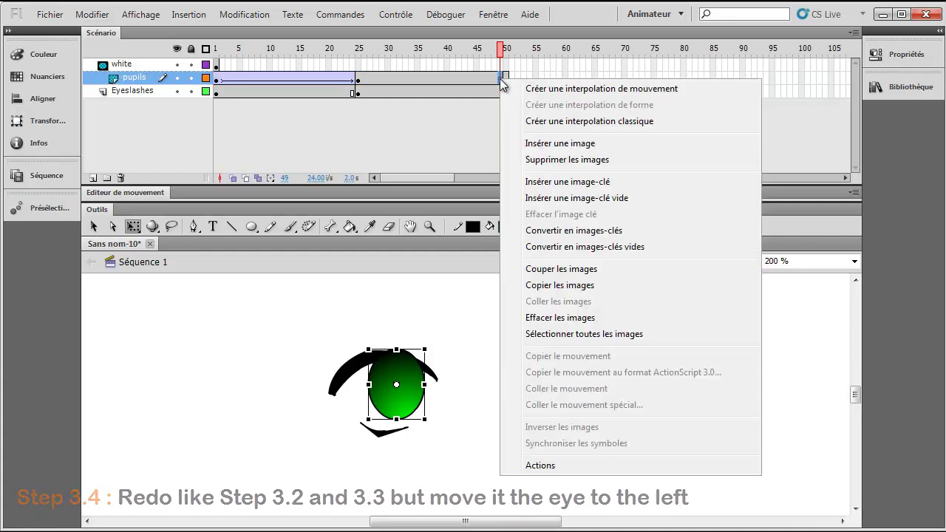
{"action": "left_click", "coordinate": [574, 122]}
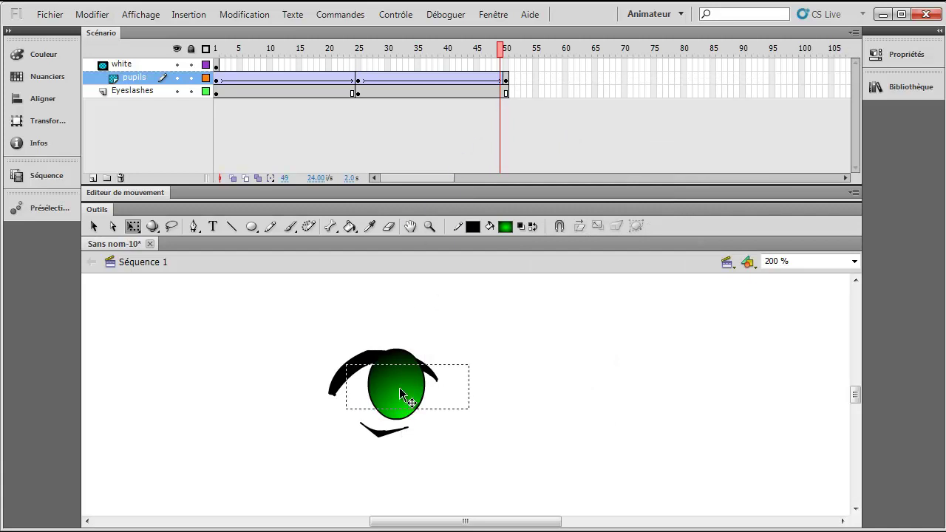
{"action": "double_click", "coordinate": [400, 389]}
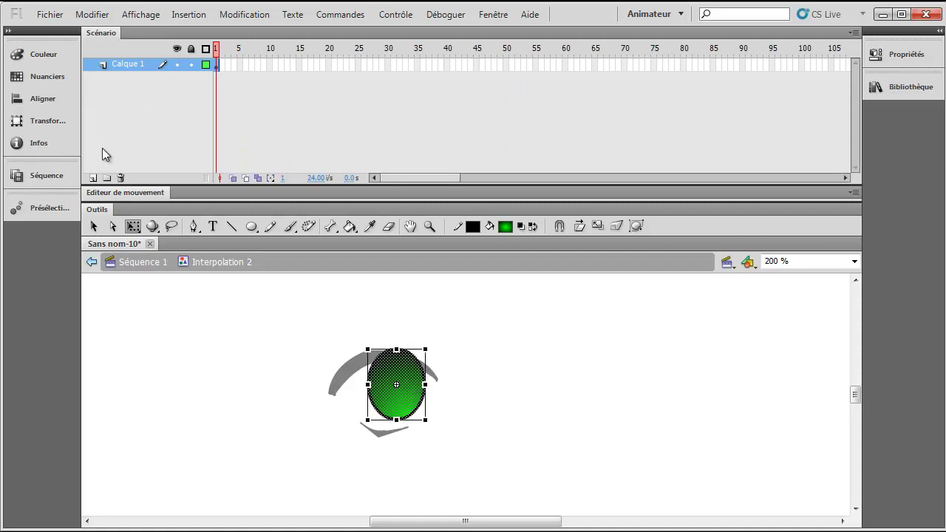
{"action": "left_click", "coordinate": [140, 267]}
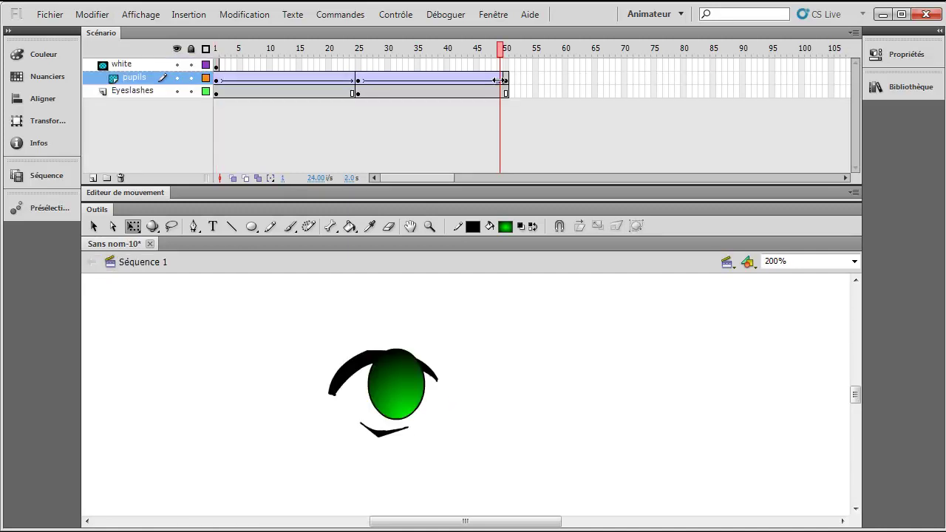
Step: At pupils frame 50, drag the pupil slightly to the left
{"action": "left_click", "coordinate": [501, 80]}
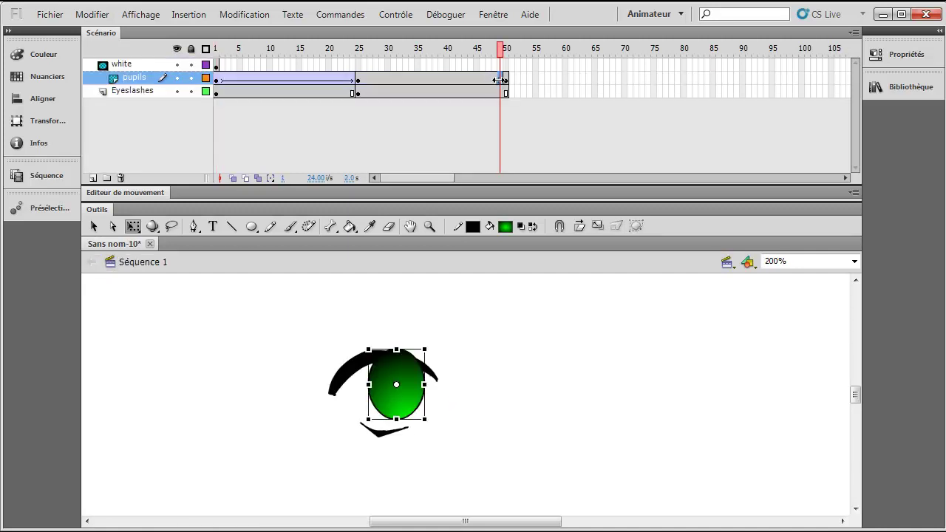
{"action": "left_click", "coordinate": [498, 80]}
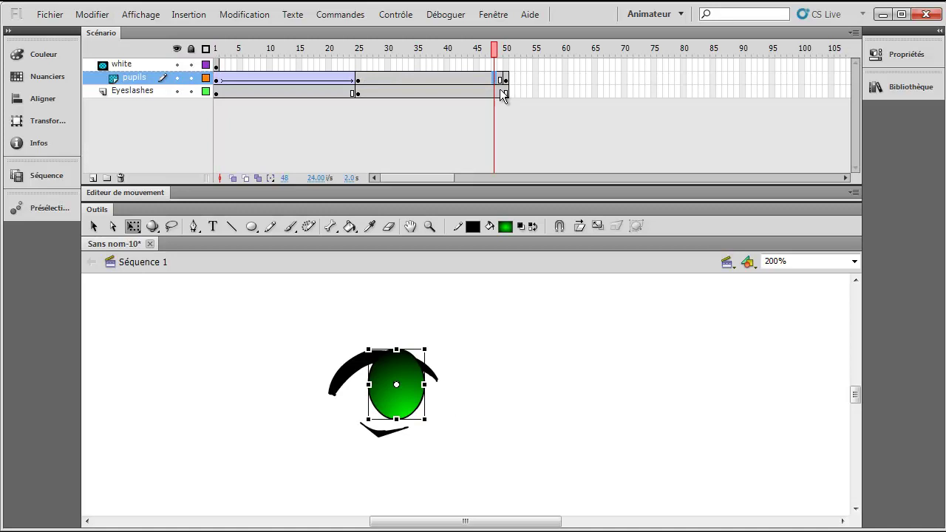
{"action": "left_click", "coordinate": [506, 76]}
{"action": "left_click_drag", "start_coordinate": [405, 411], "coordinate": [395, 387]}
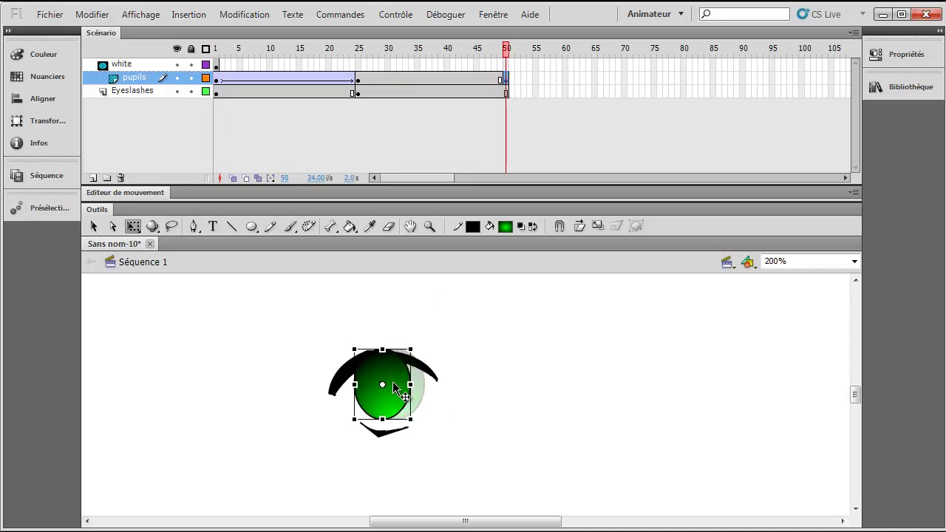
Step: Undo an accidental motion tween and apply a classic tween from frame 25 to 50
{"action": "left_click", "coordinate": [499, 78]}
{"action": "right_click", "coordinate": [500, 79]}
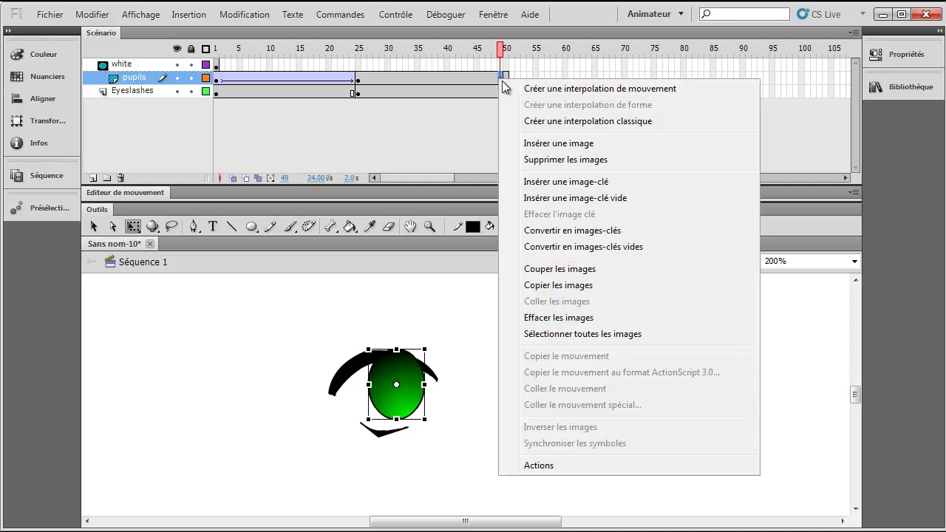
{"action": "left_click", "coordinate": [570, 90]}
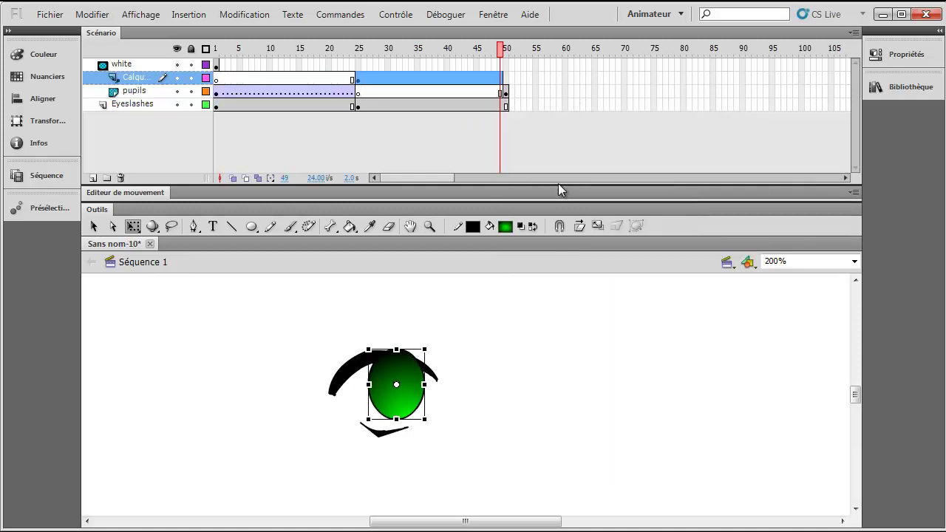
{"action": "key", "text": "ctrl+z"}
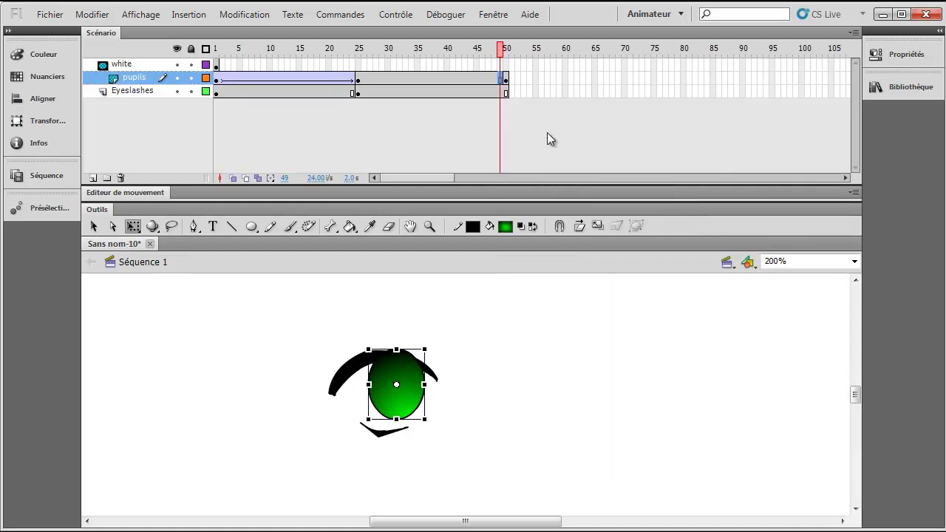
{"action": "right_click", "coordinate": [503, 80]}
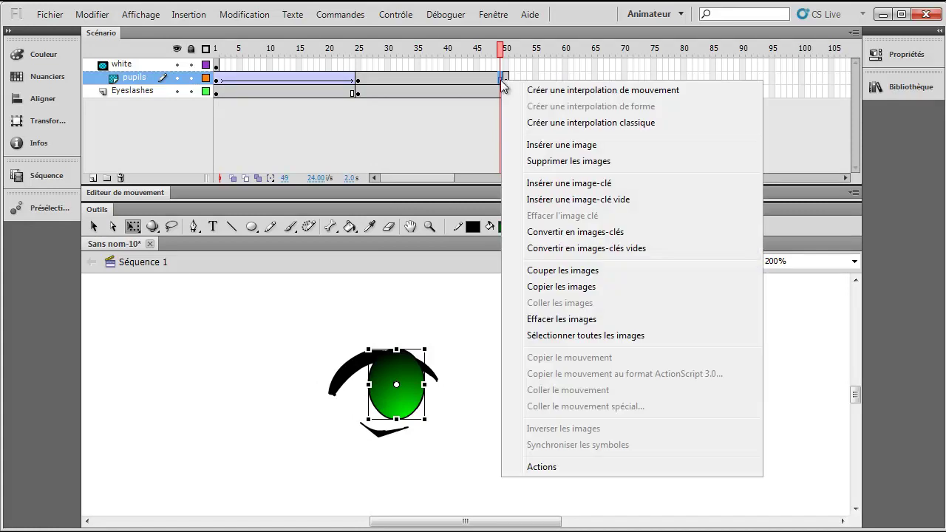
{"action": "left_click", "coordinate": [570, 123]}
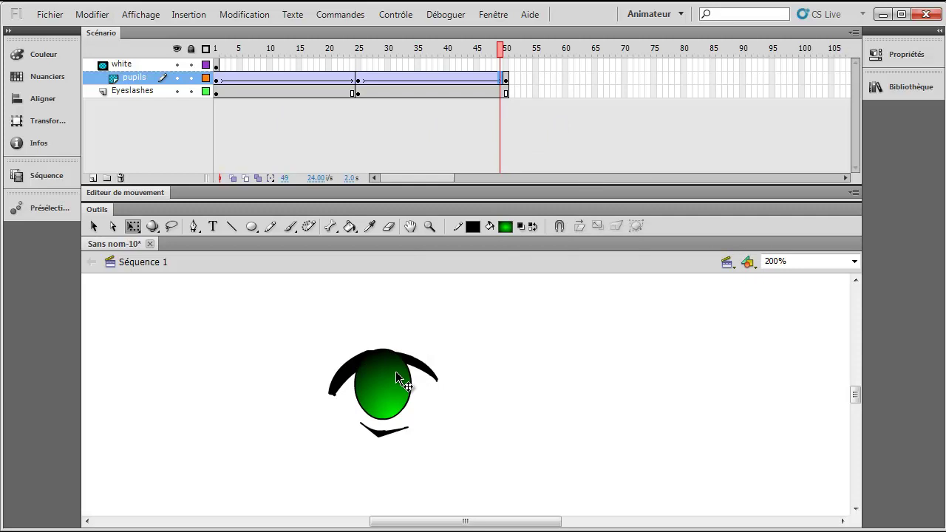
Step: Extend the white layer's frames to frame 50 and lock all layers
{"action": "left_click", "coordinate": [505, 64]}
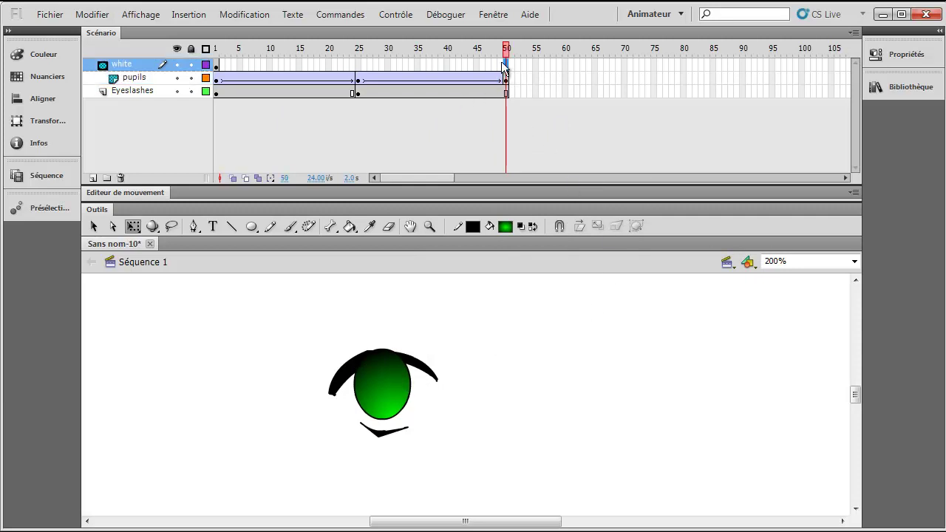
{"action": "right_click", "coordinate": [509, 69]}
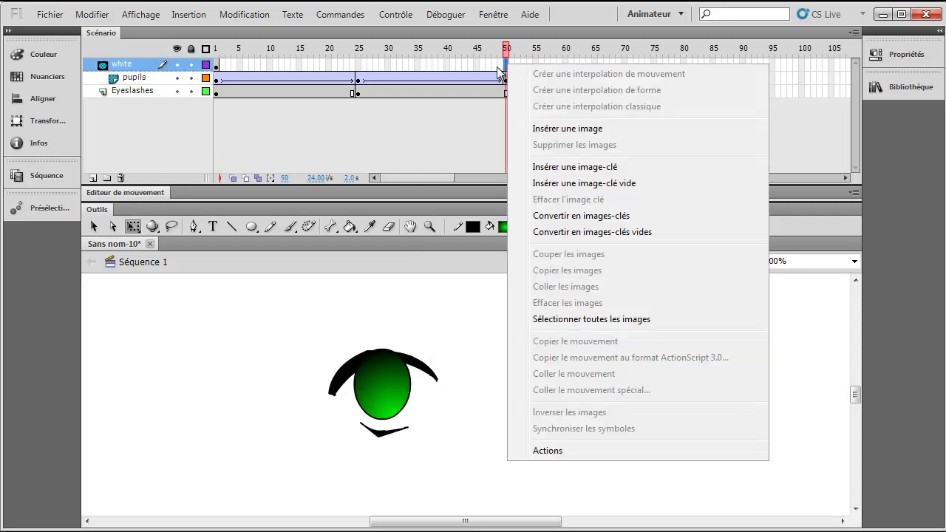
{"action": "left_click", "coordinate": [217, 66]}
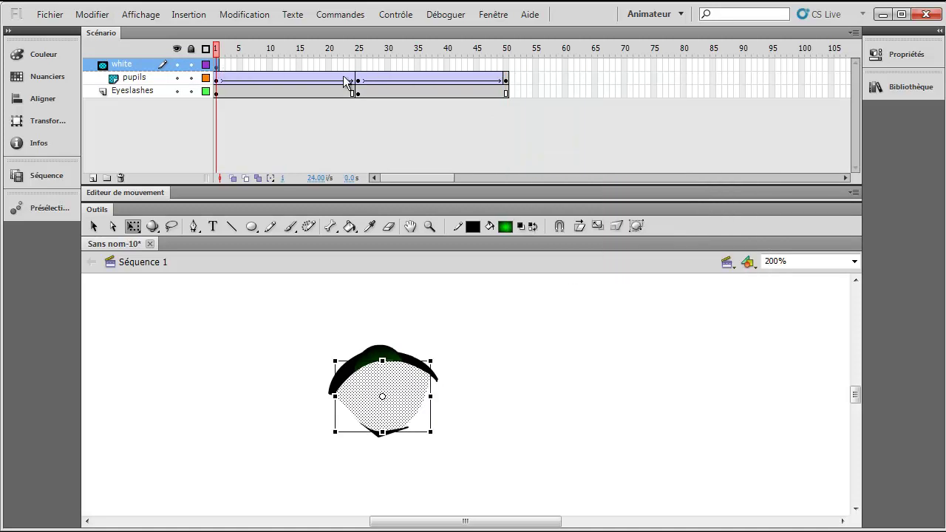
{"action": "left_click", "coordinate": [506, 115]}
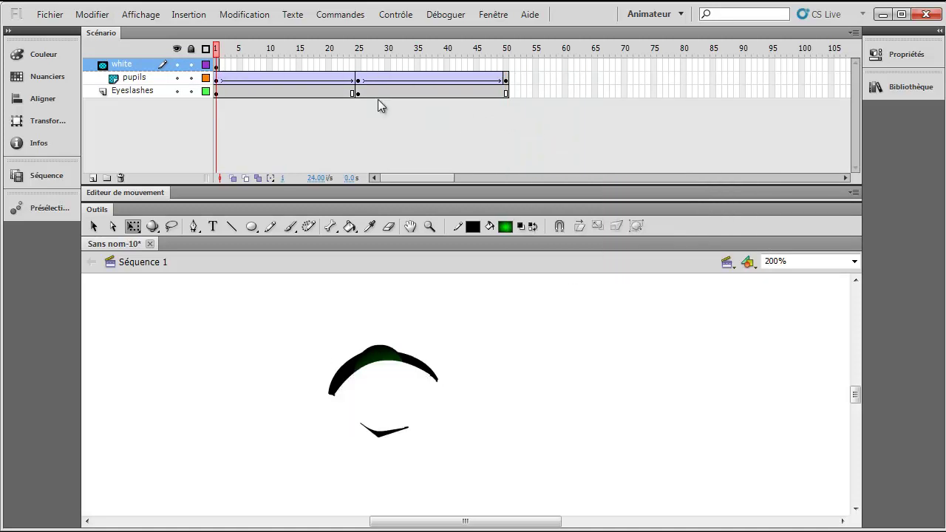
{"action": "right_click", "coordinate": [506, 65]}
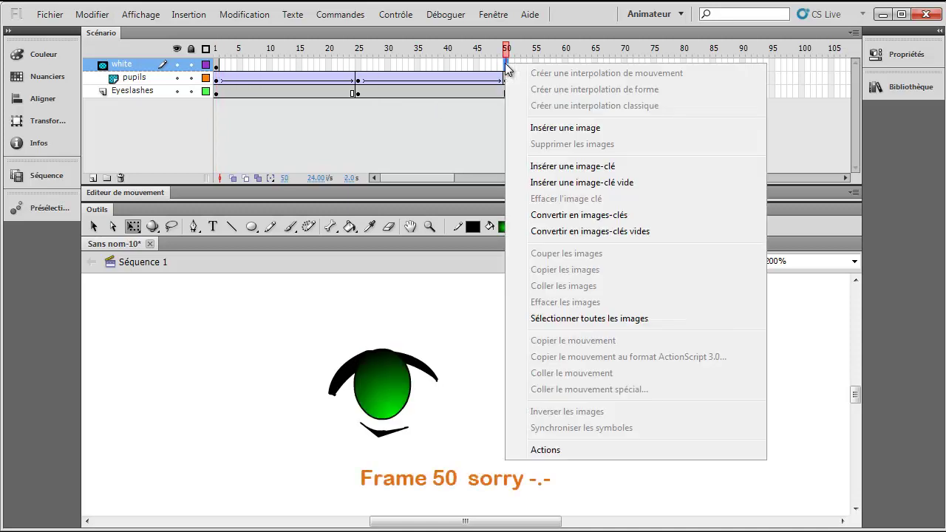
{"action": "left_click", "coordinate": [584, 130]}
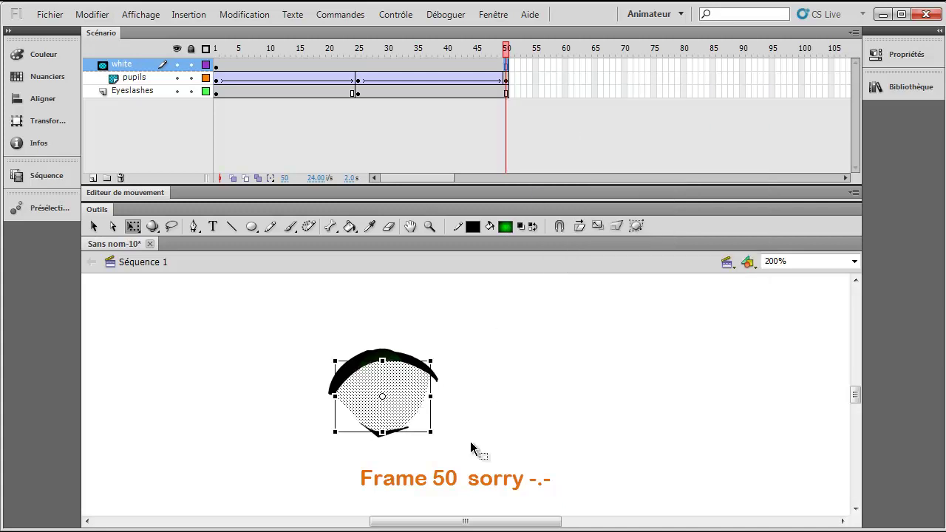
{"action": "left_click", "coordinate": [191, 49]}
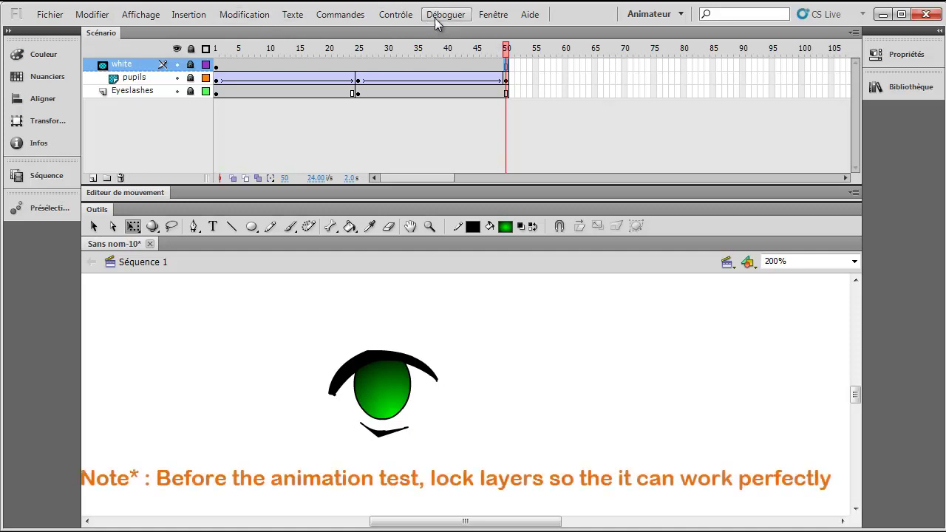
{"action": "left_click", "coordinate": [394, 15]}
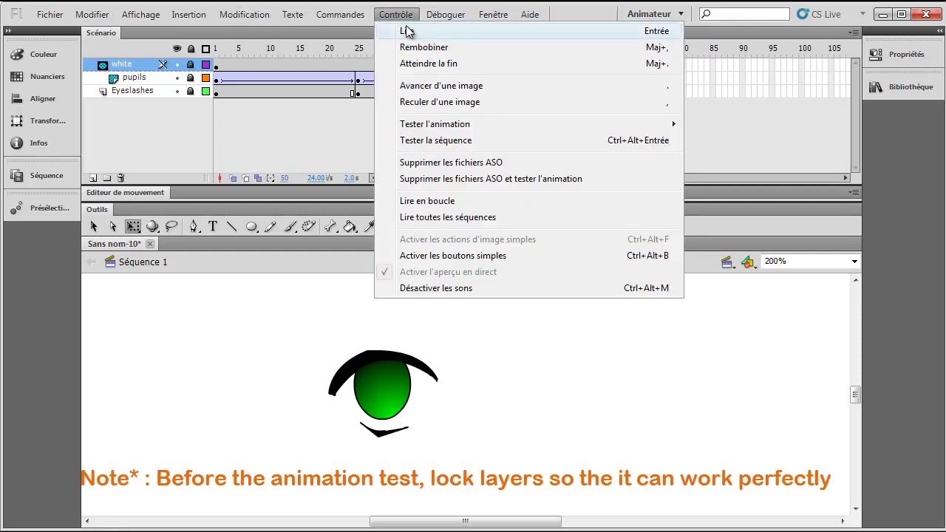
{"action": "left_click", "coordinate": [407, 31]}
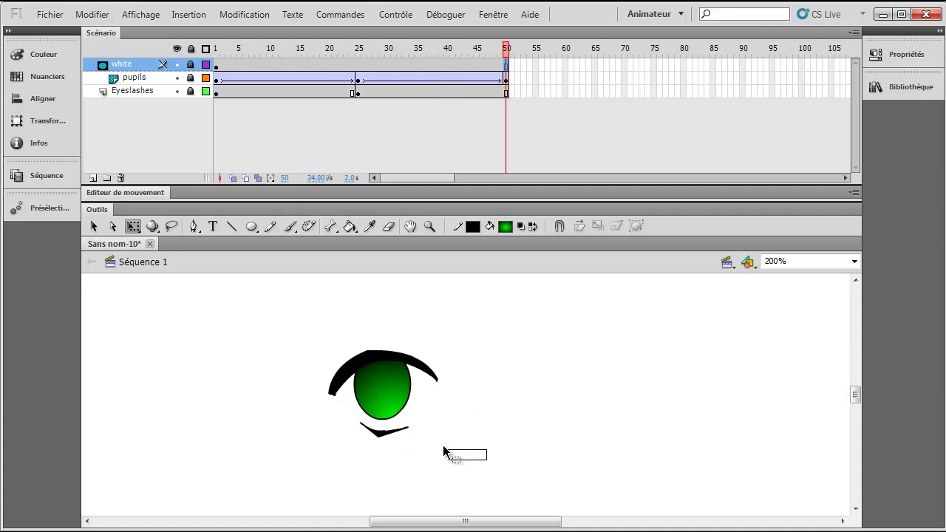
{"action": "left_click_drag", "start_coordinate": [409, 420], "coordinate": [239, 268]}
{"action": "left_click_drag", "start_coordinate": [521, 470], "coordinate": [490, 487]}
{"action": "left_click_drag", "start_coordinate": [490, 490], "coordinate": [272, 311]}
{"action": "left_click_drag", "start_coordinate": [530, 491], "coordinate": [544, 467]}
{"action": "left_click_drag", "start_coordinate": [520, 485], "coordinate": [480, 473]}
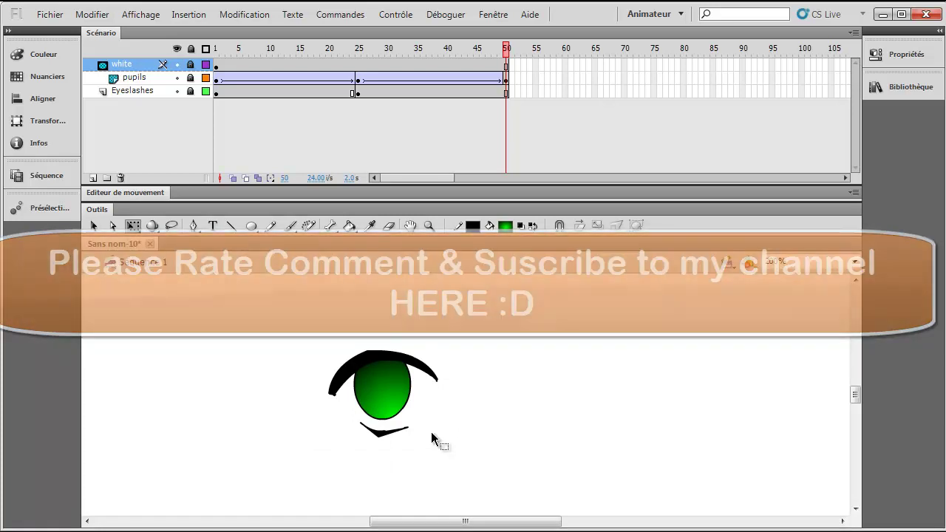